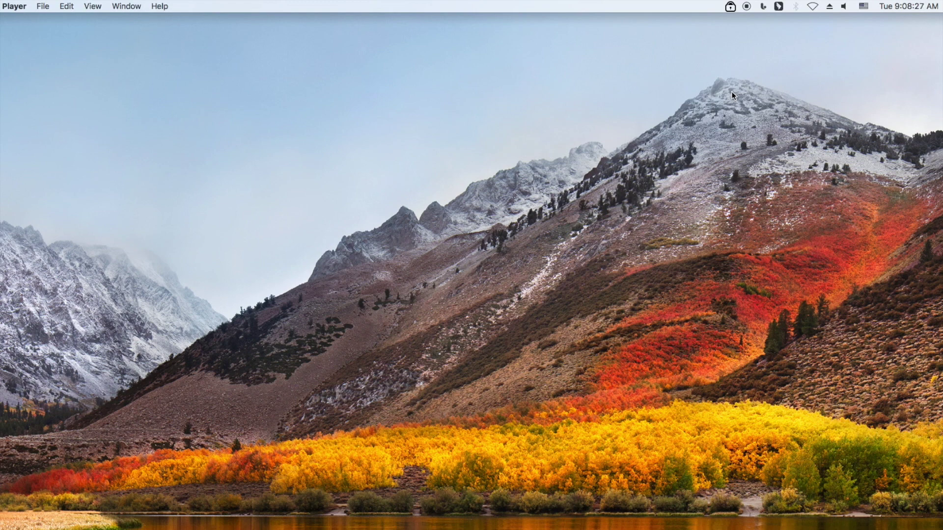
Open AppCrypt's main window from the menu-bar icon and unlock it with the password
left_click(732, 8)
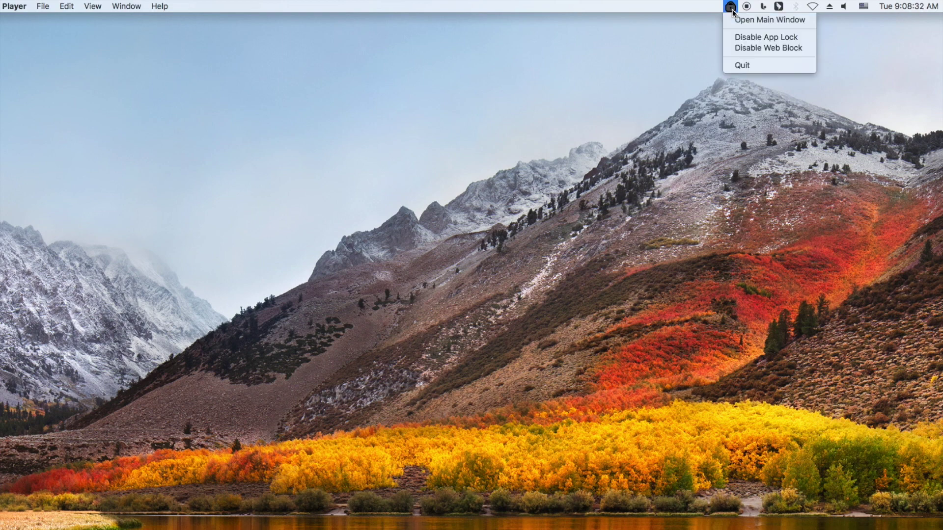
left_click(794, 19)
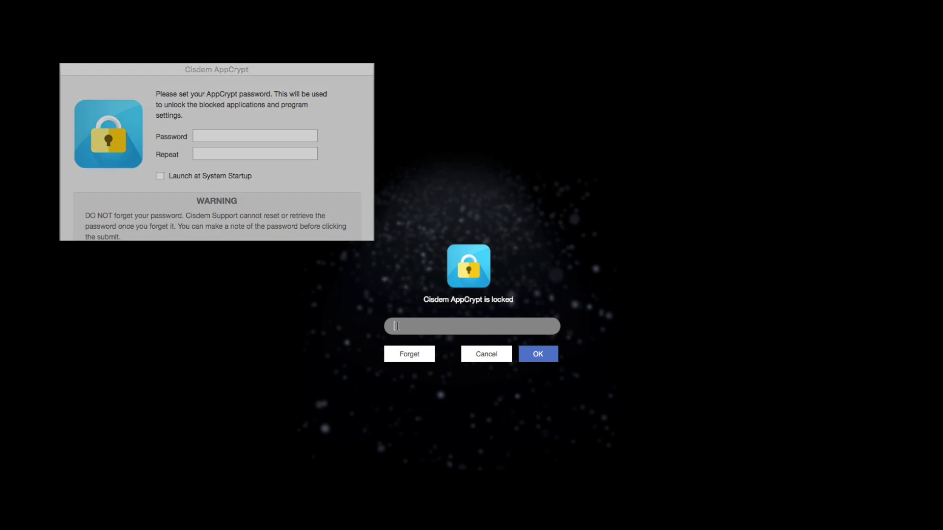
type("1")
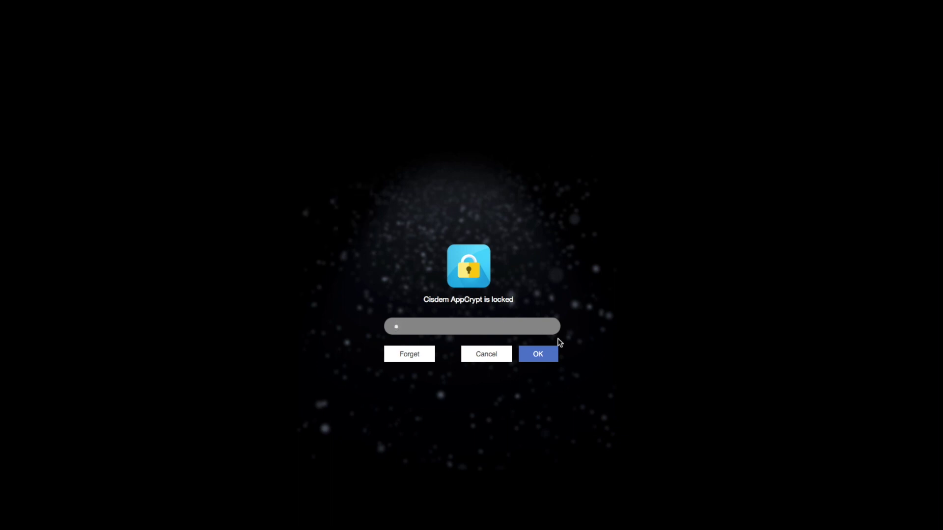
left_click(544, 357)
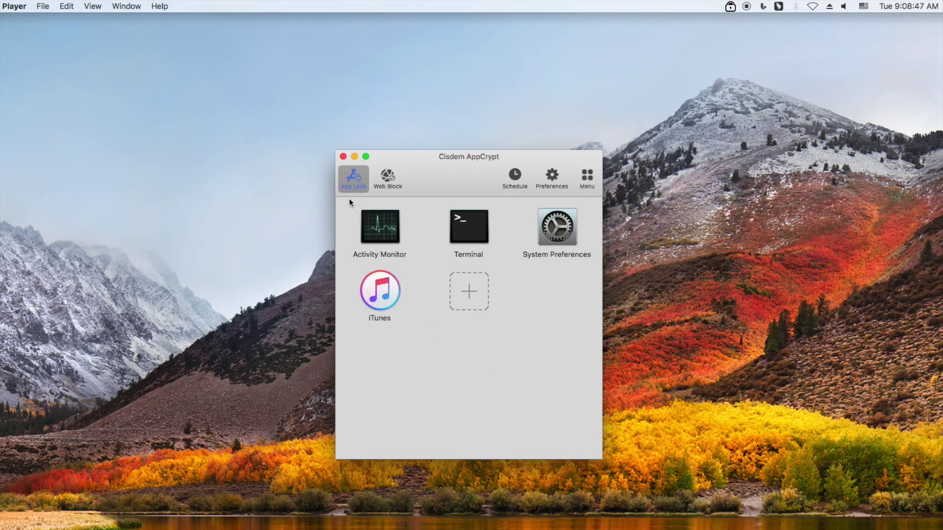
Add the keyword 'adult' to AppCrypt's Web Block list, then switch to Chrome showing Instagram
left_click(387, 178)
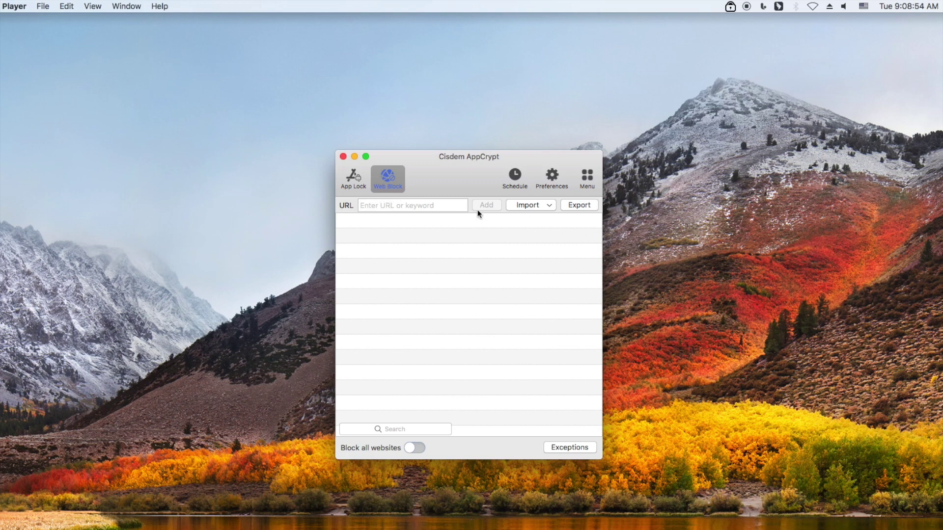
type("adult")
left_click(490, 203)
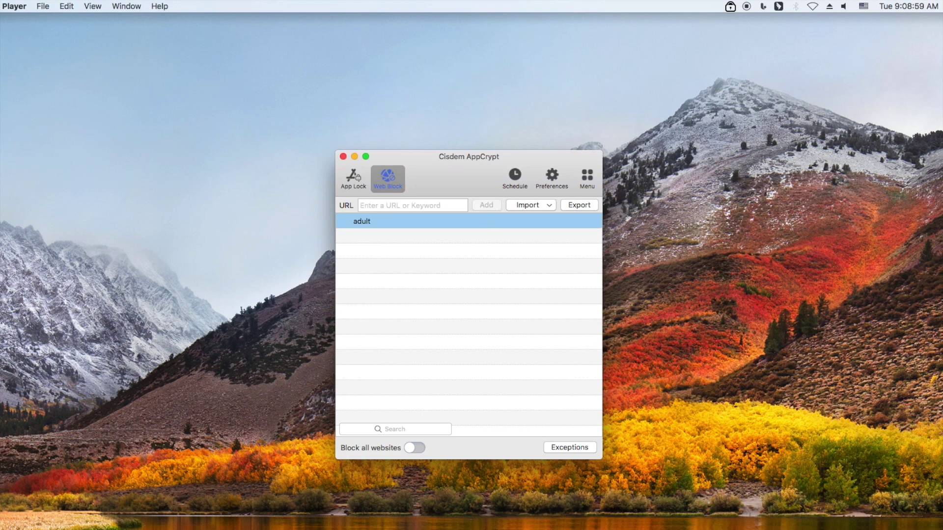
key("super+Tab")
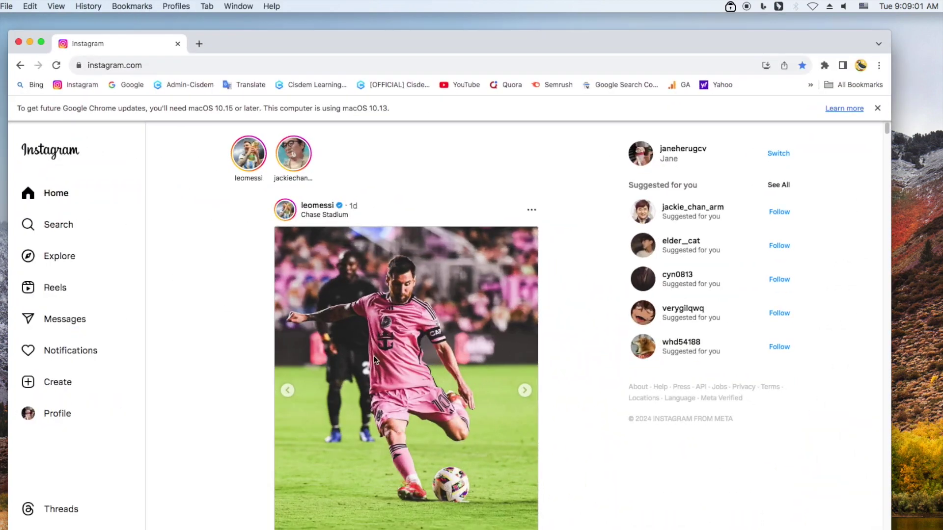
Search Instagram for 'adult' and open two result accounts to confirm they show the blocked page
left_click(76, 227)
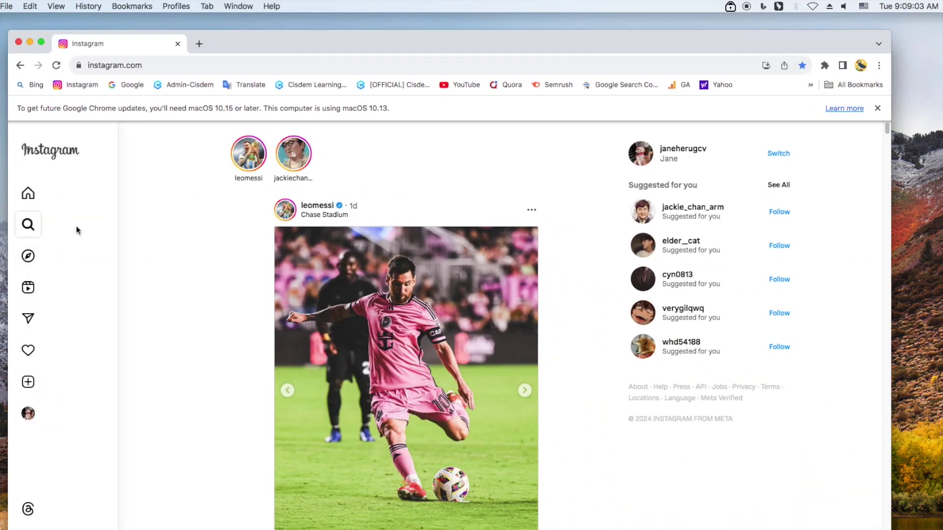
type("adult")
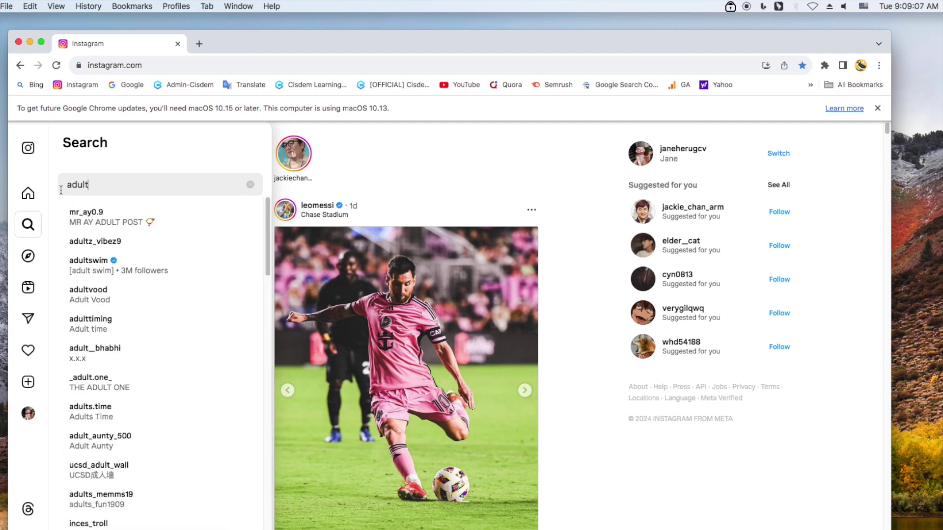
left_click(170, 262)
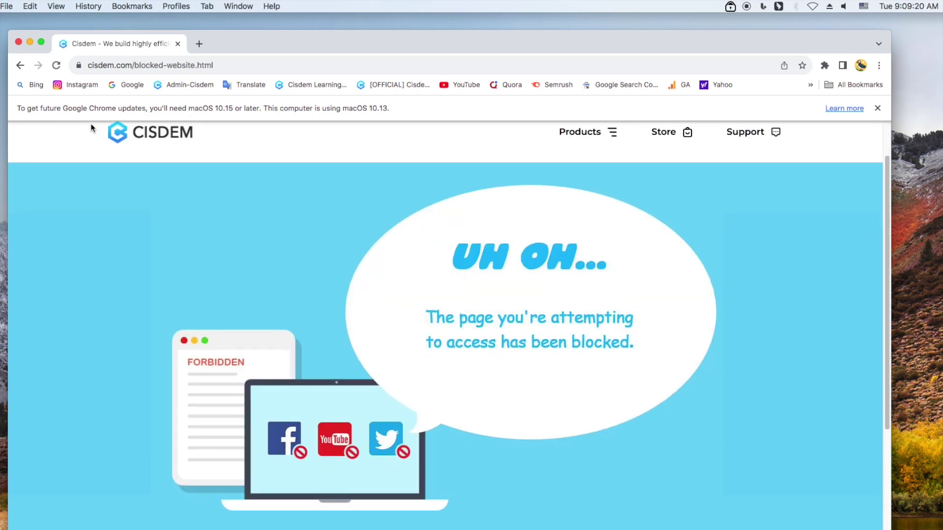
left_click(77, 86)
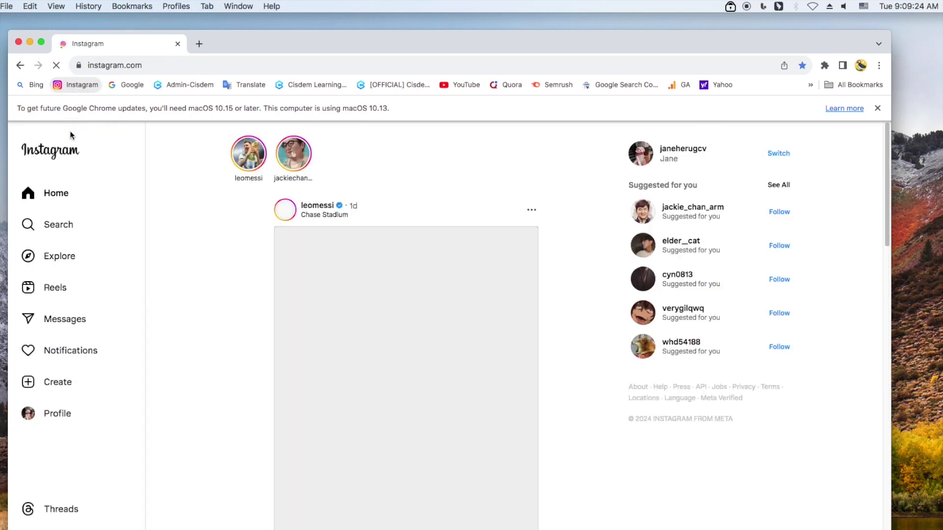
left_click(61, 229)
type("adult")
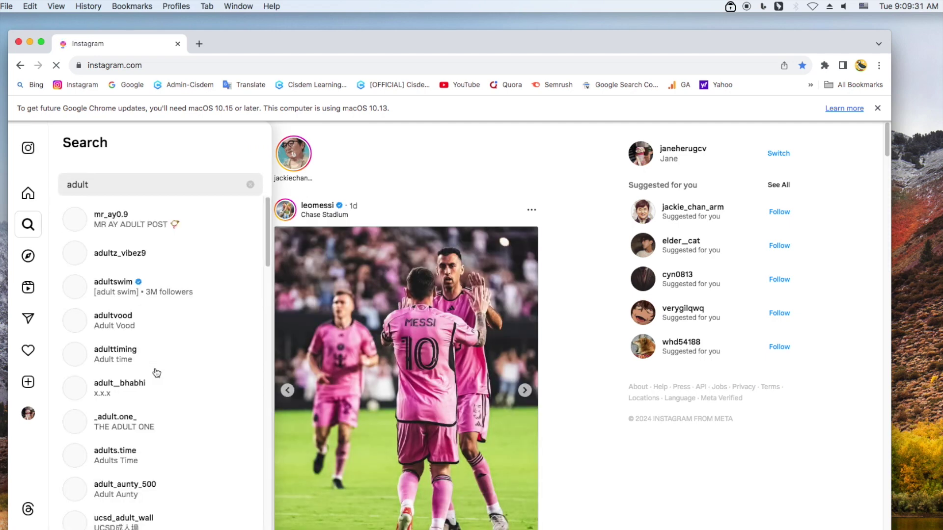
left_click(156, 364)
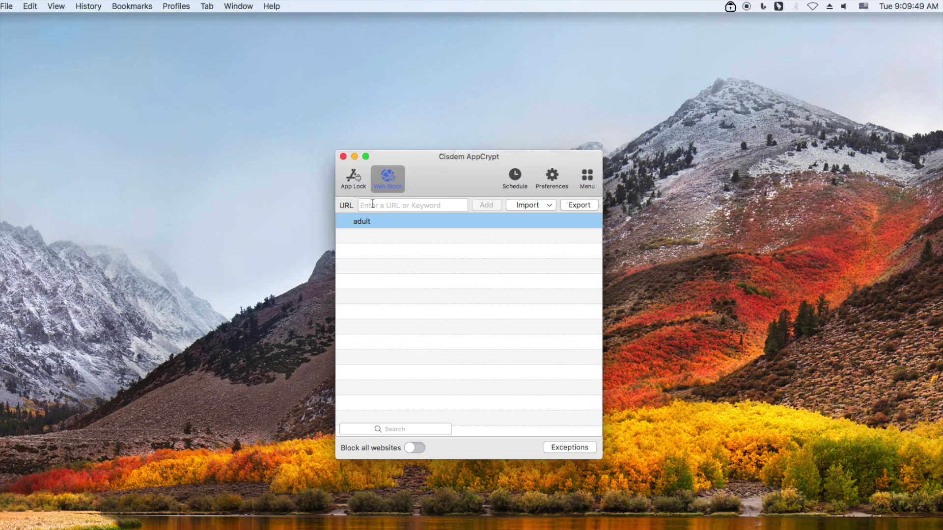
Add the keyword 'sexy' to AppCrypt's Web Block list and return to Instagram's home page
left_click(373, 204)
type("sexy")
left_click(485, 206)
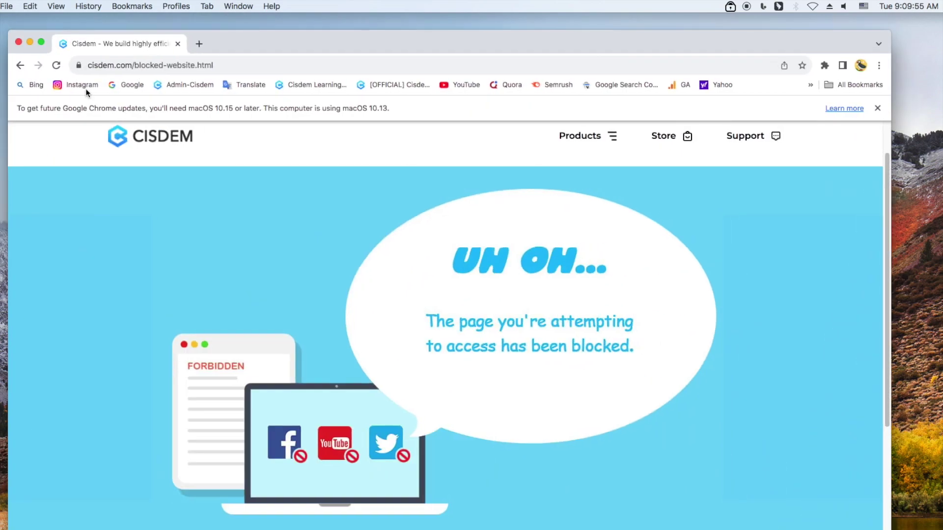
left_click(78, 85)
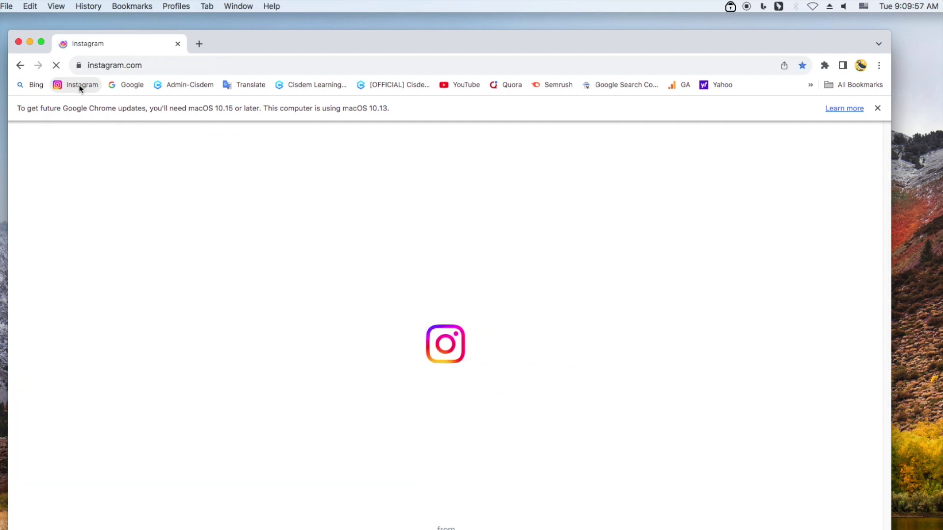
Search Instagram for 'sexy', open the first result to see the blocked page, then return home
left_click(70, 225)
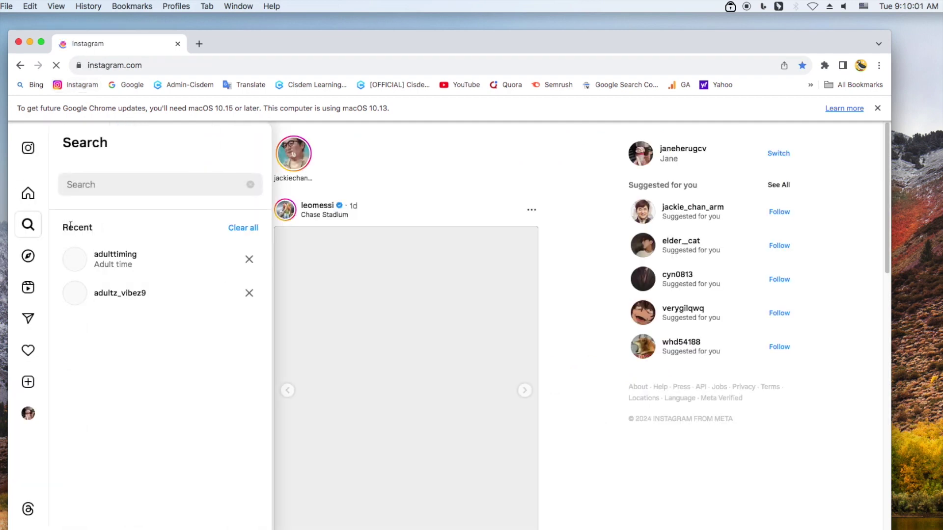
type("sexy")
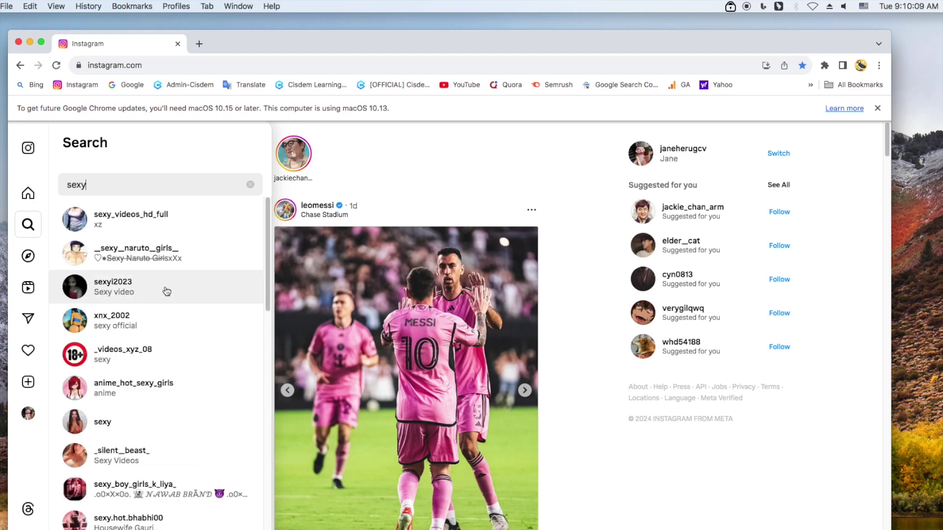
left_click(172, 229)
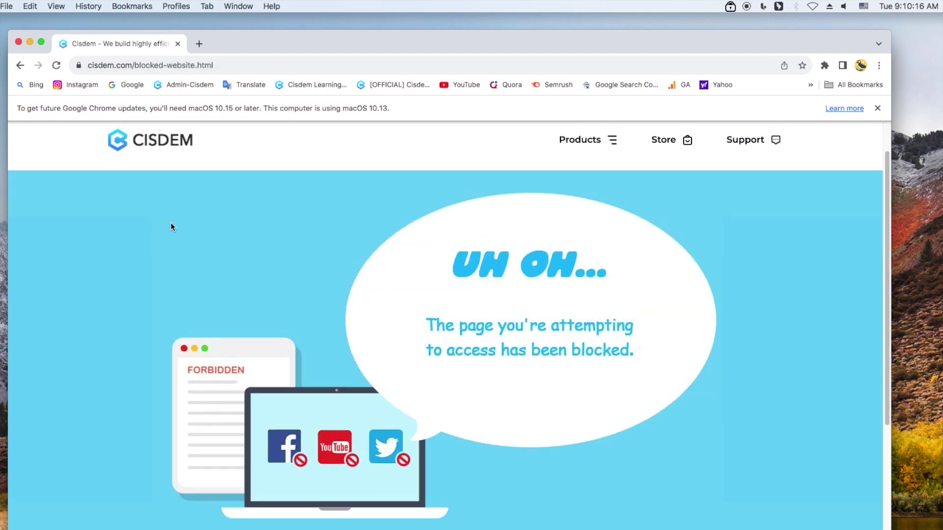
left_click(81, 87)
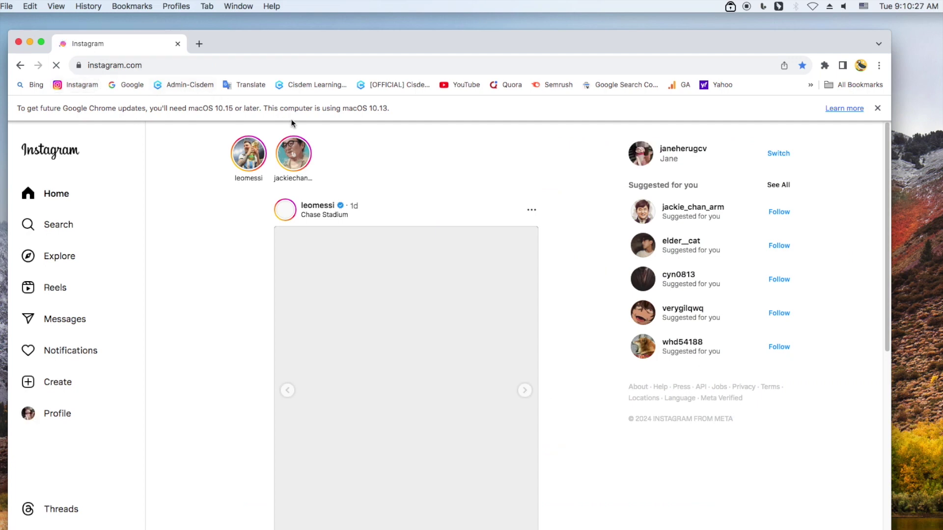
Open a post author's Instagram profile in a new tab and copy its page address
right_click(322, 207)
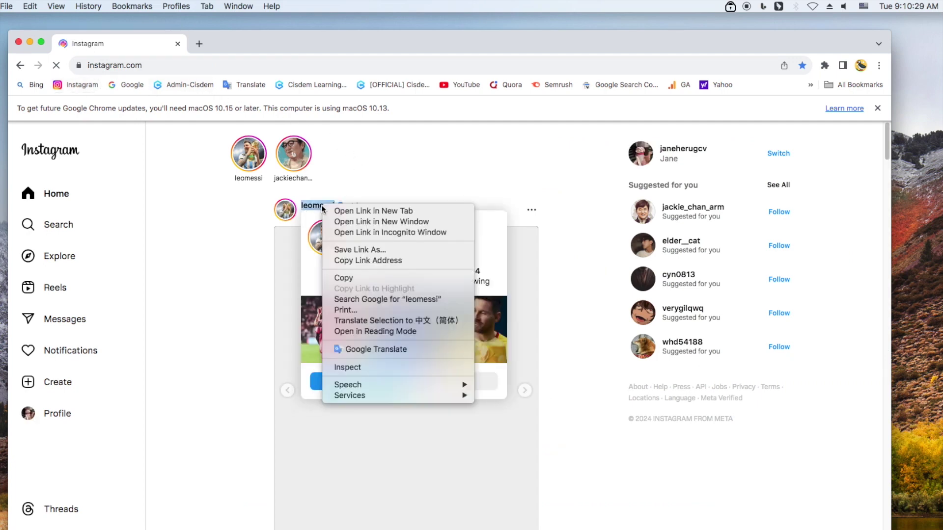
left_click(332, 210)
left_click(236, 42)
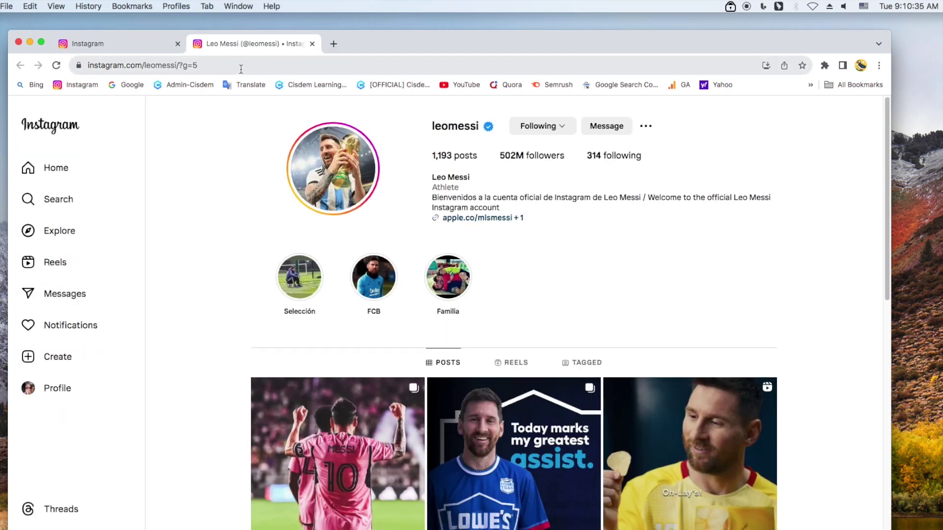
left_click(241, 67)
right_click(232, 62)
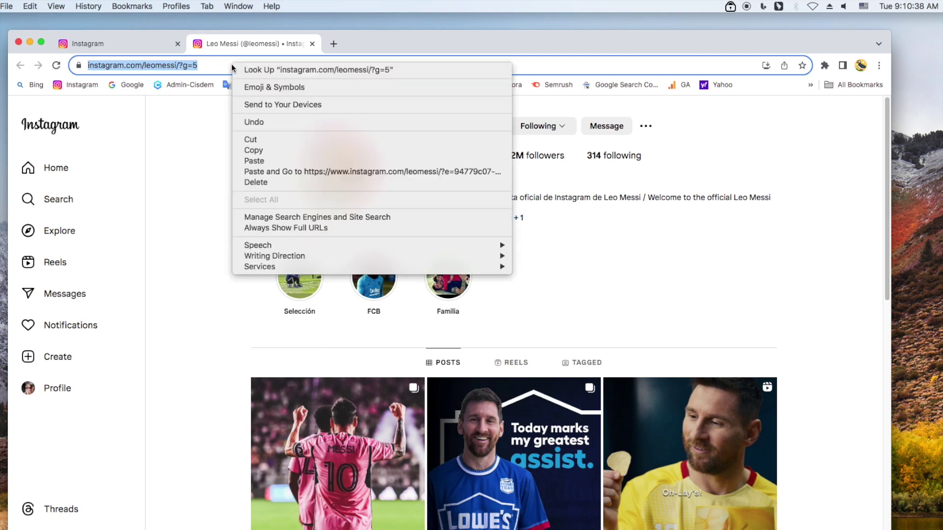
left_click(261, 150)
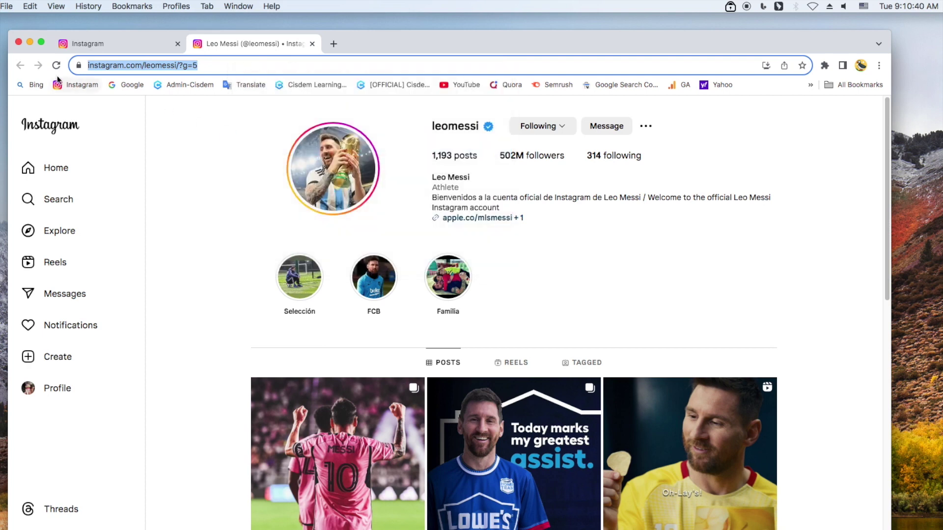
Paste the copied profile URL into AppCrypt's Web Block list and add it
left_click(30, 41)
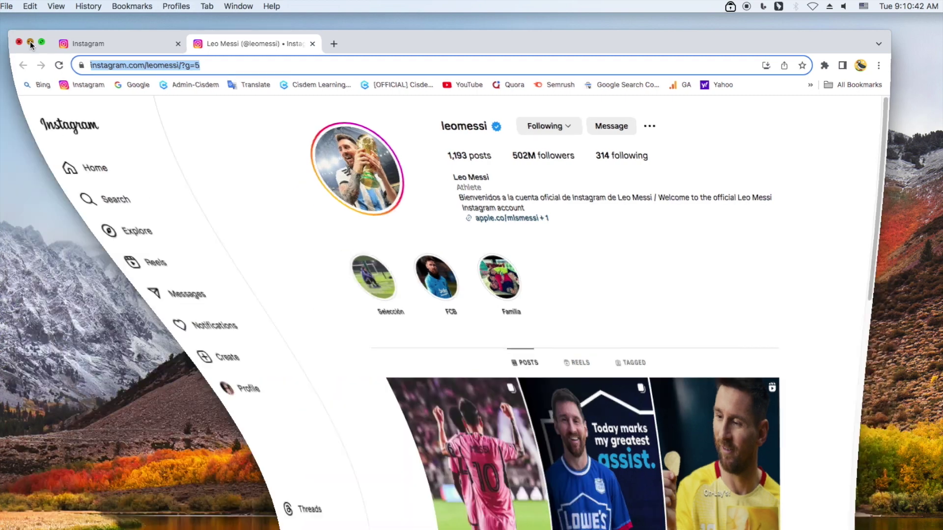
left_click(374, 206)
key("super+v")
left_click(485, 203)
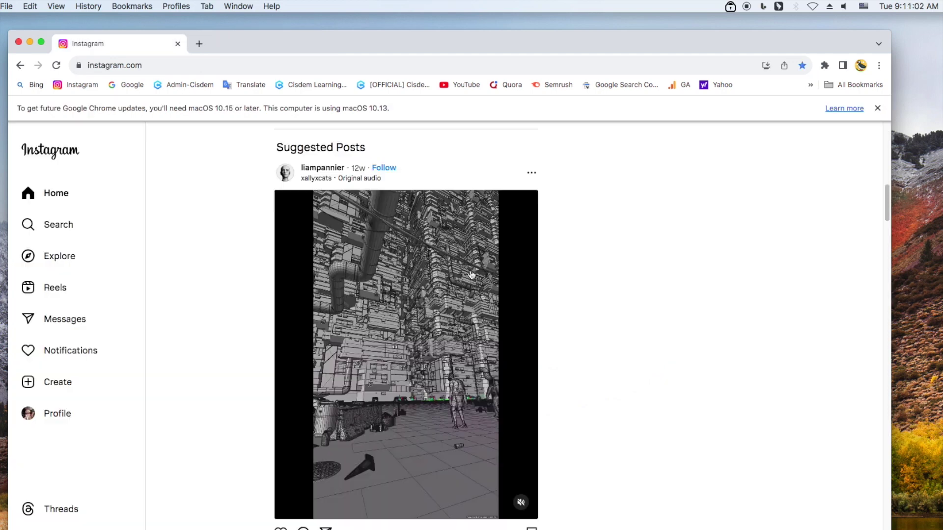
Open a suggested poster's Instagram profile in a new tab
scroll(471, 275, "down", 6)
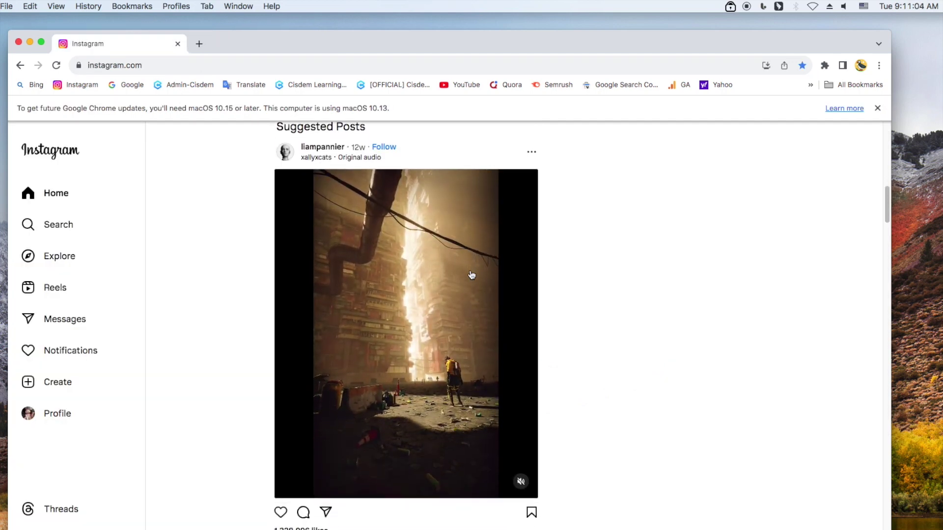
scroll(470, 273, "down", 1)
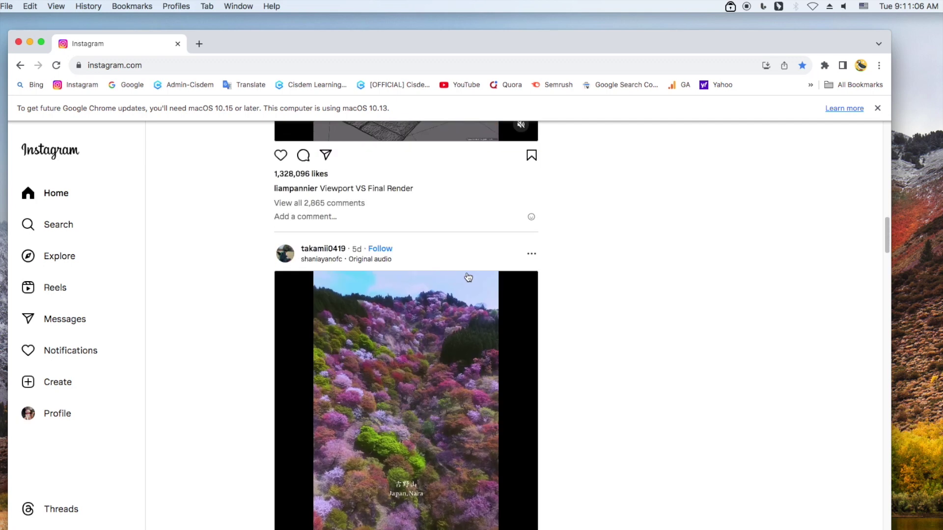
right_click(314, 248)
left_click(354, 249)
left_click(246, 47)
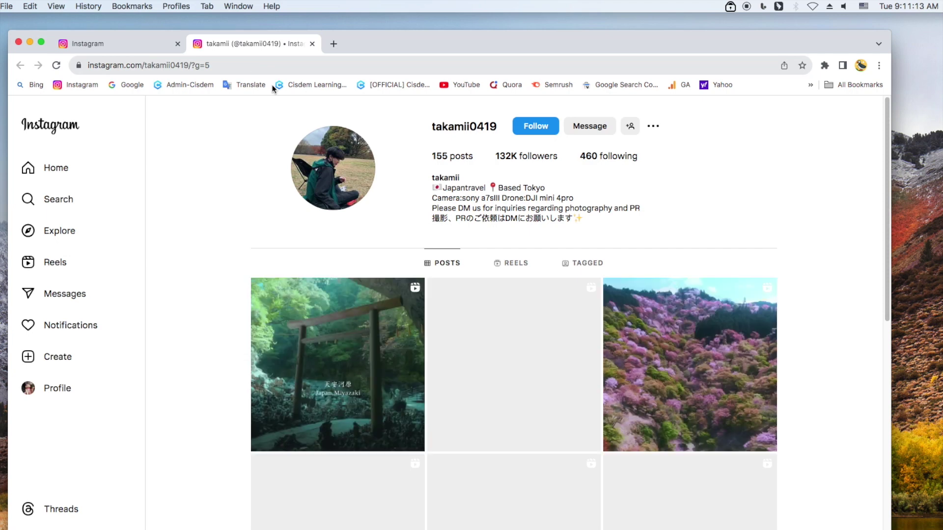
Copy the link of the profile's first post and minimize Chrome
scroll(349, 149, "down", 3)
scroll(352, 168, "down", 1)
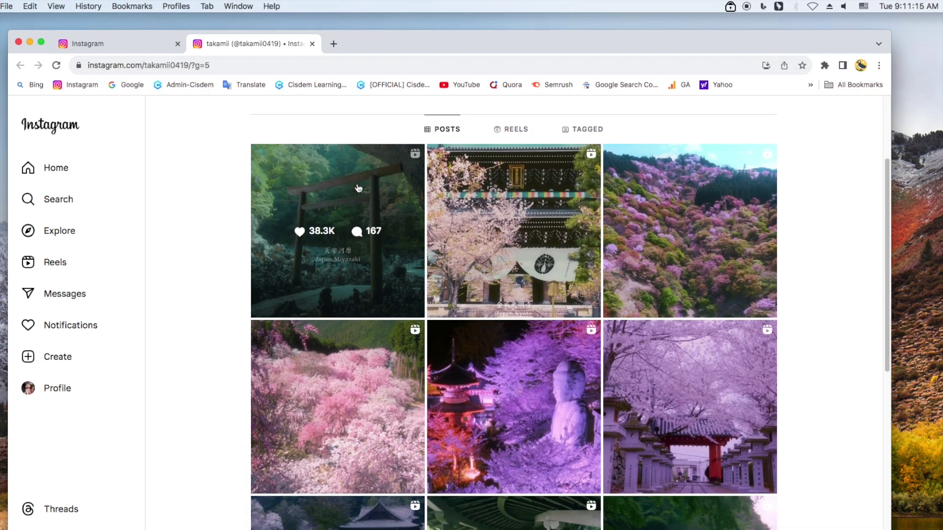
right_click(361, 193)
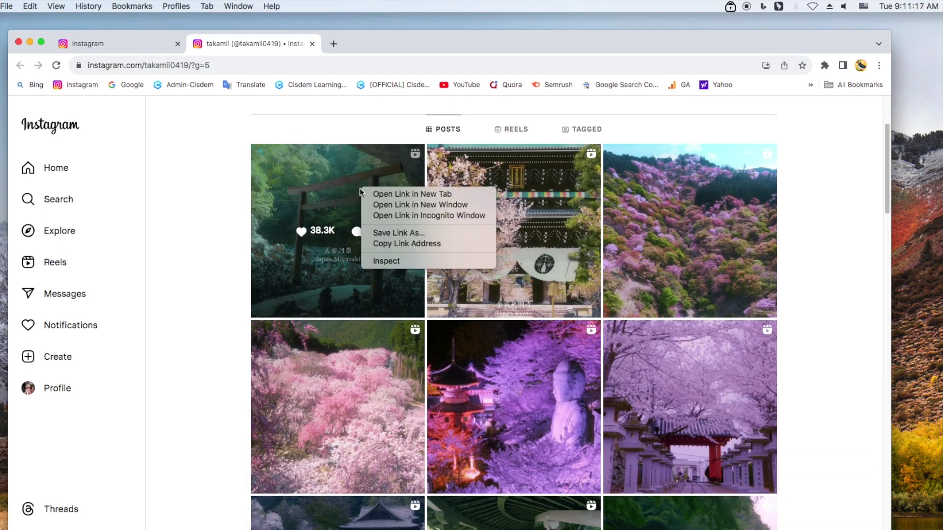
left_click(388, 246)
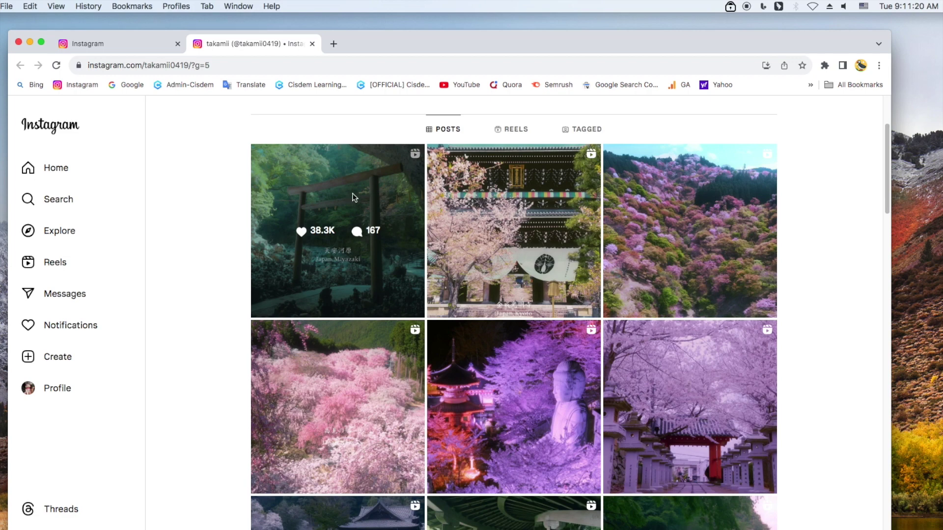
left_click(29, 41)
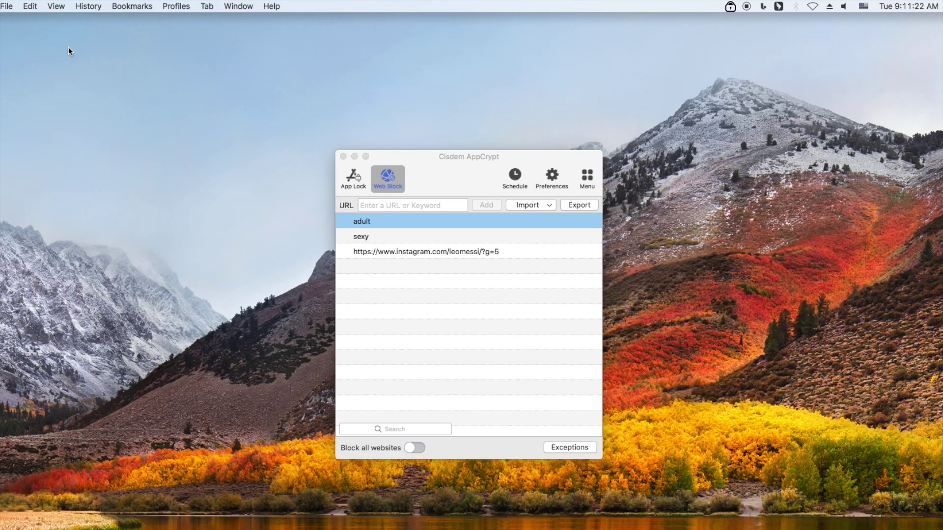
Paste the copied reel link into AppCrypt's Web Block list and add it
left_click(372, 210)
key("super+v")
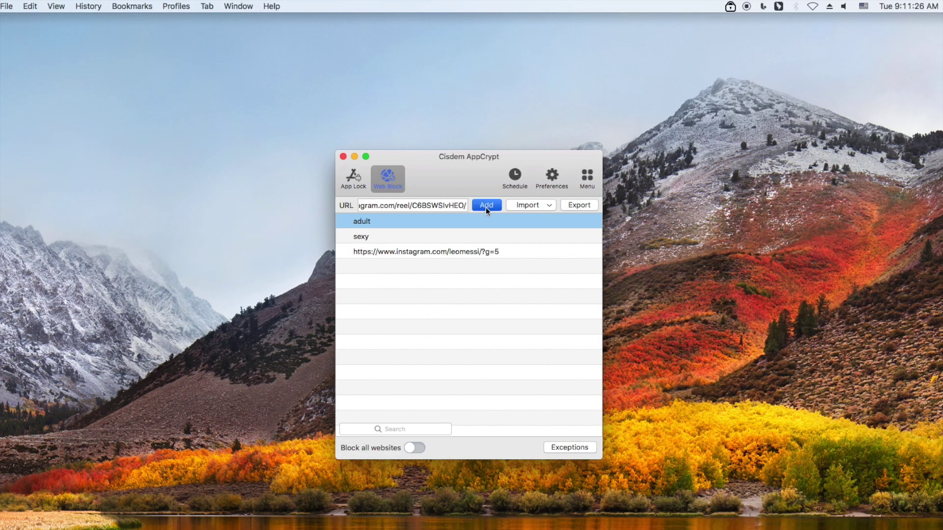
left_click(485, 205)
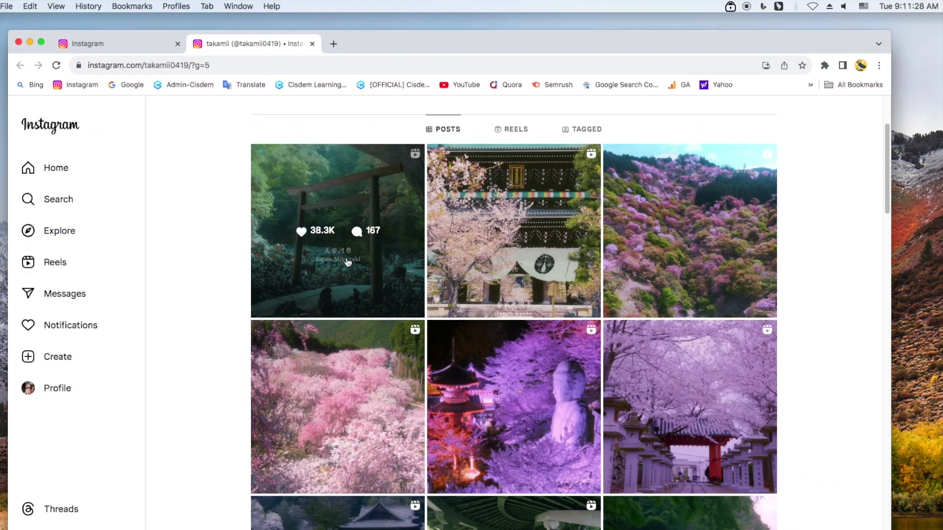
Open the reel post in a new tab to confirm it shows Cisdem's blocked page
left_click(348, 264)
right_click(334, 198)
left_click(355, 205)
left_click(388, 43)
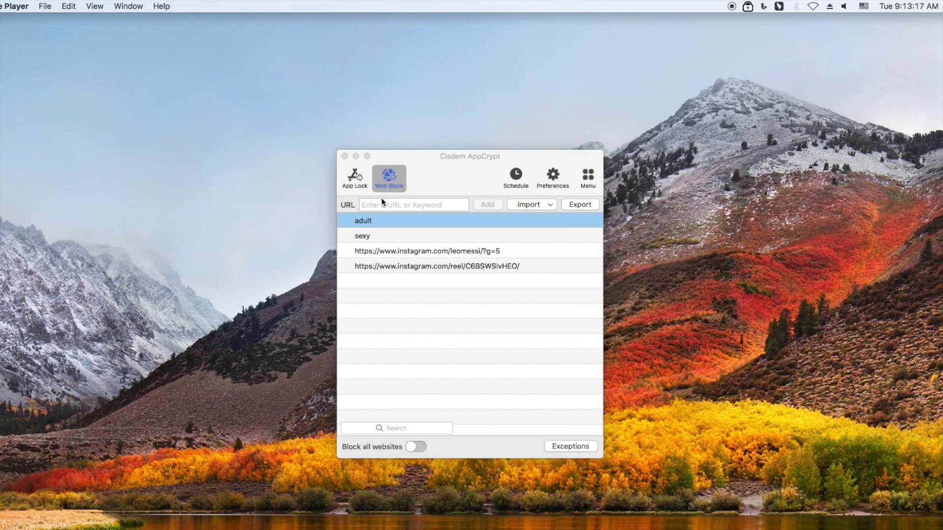
left_click(383, 202)
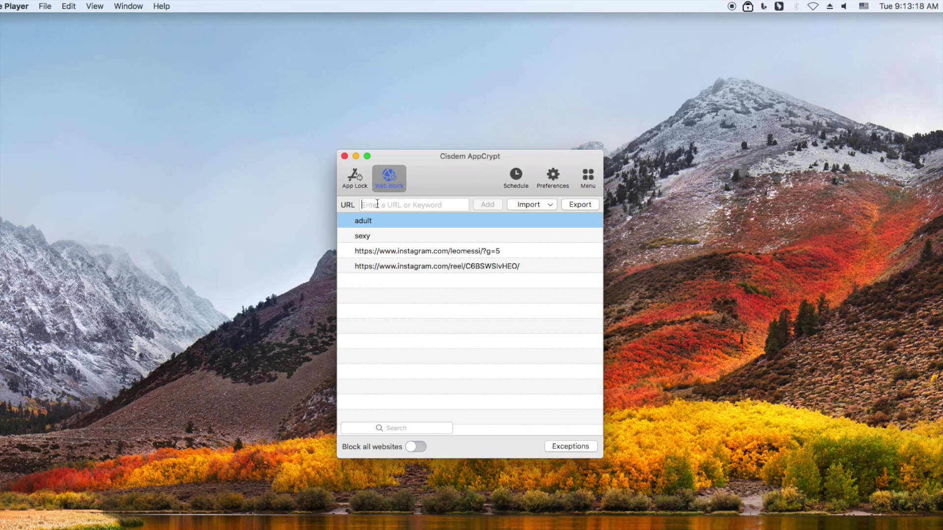
Block instagram.com, confirm Instagram's home page is blocked in Chrome, then select the new entry
type("ins")
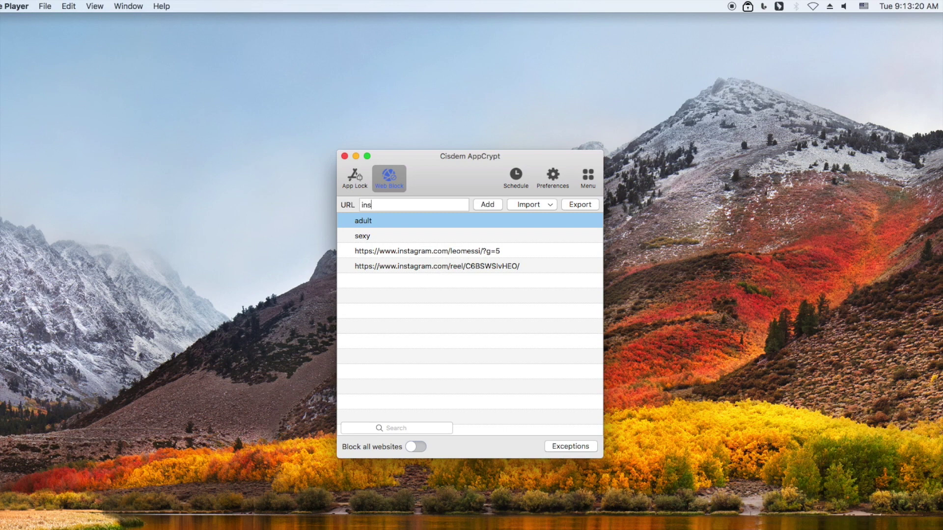
type("tagram.com")
left_click(487, 203)
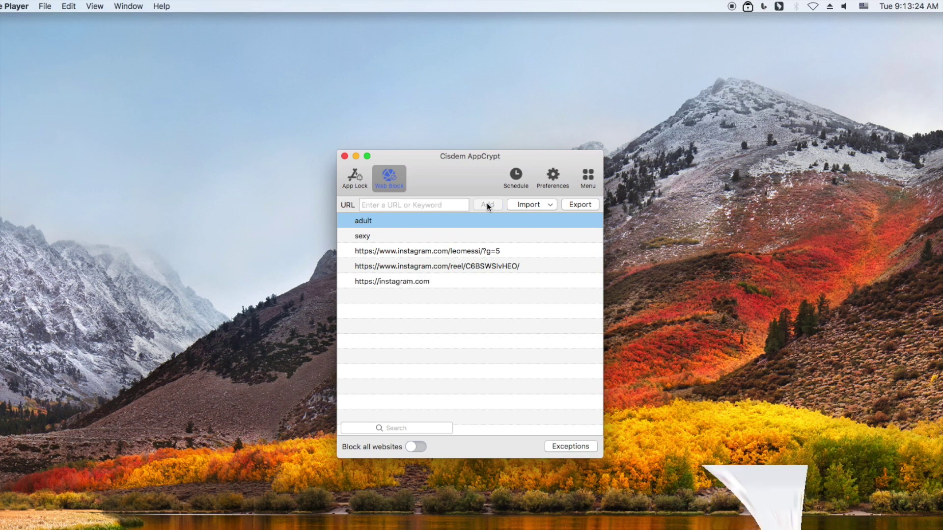
key("super+Tab")
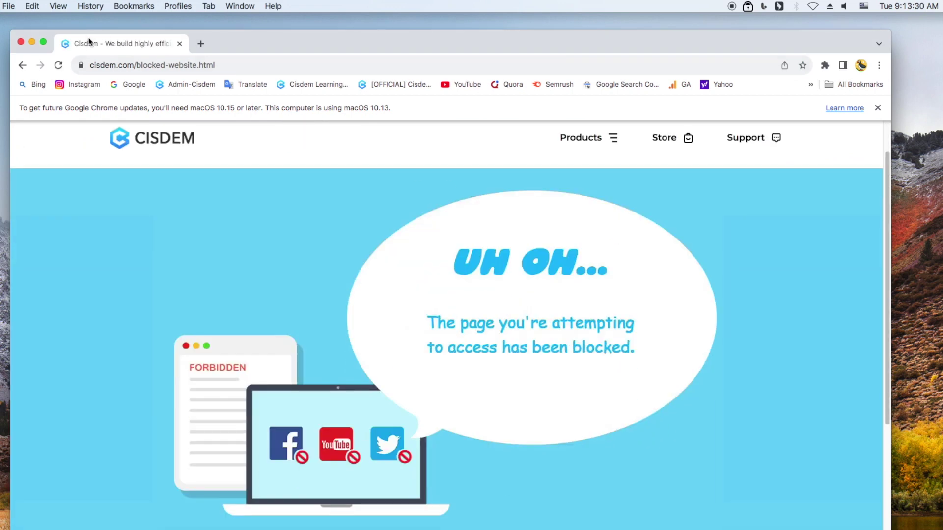
left_click(85, 86)
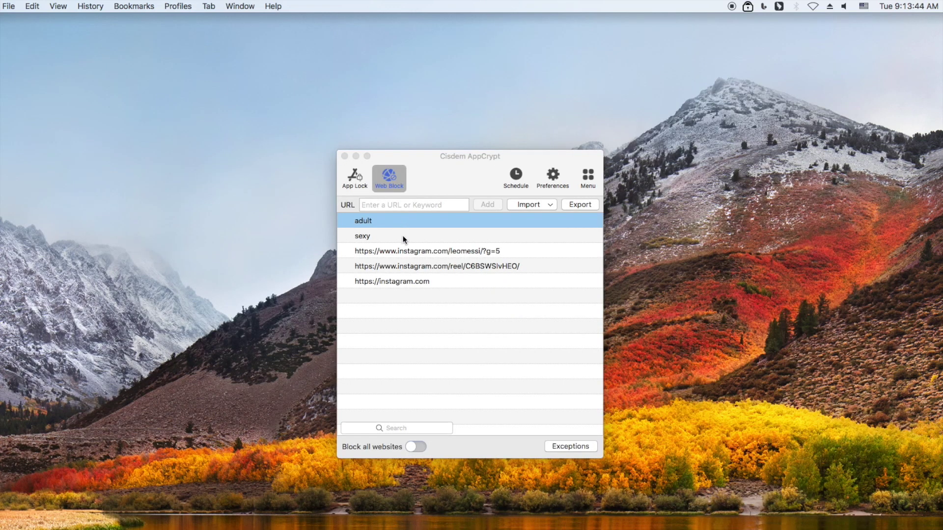
left_click(408, 282)
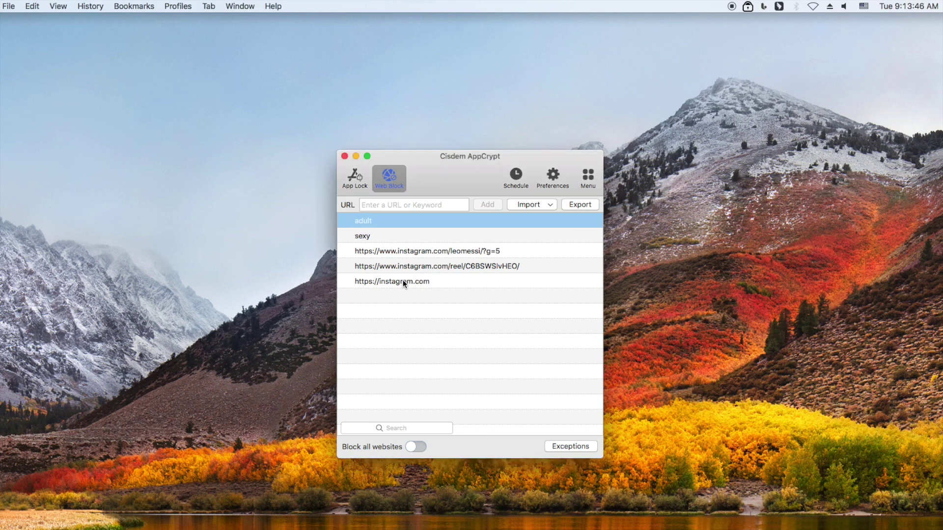
left_click(405, 281)
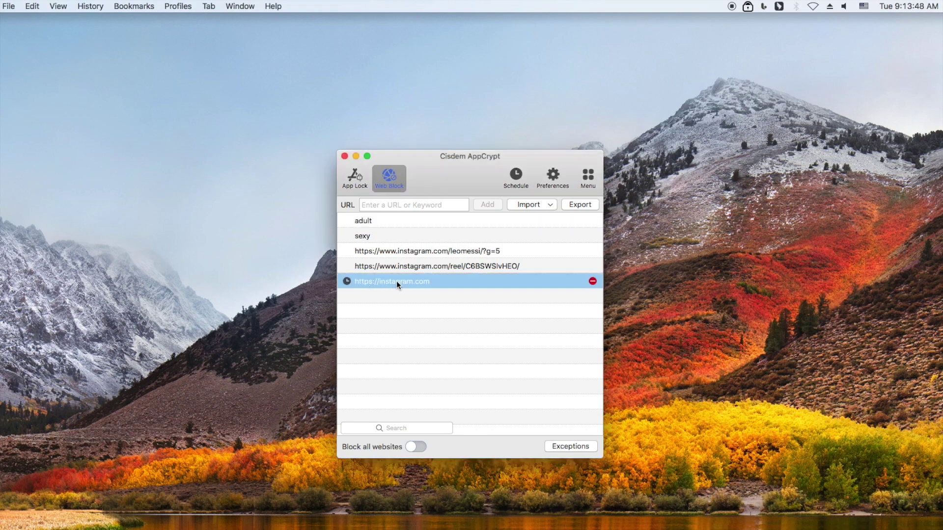
Turn on a custom schedule for instagram.com, add a working-day entry and delete the every-day entry
left_click(346, 281)
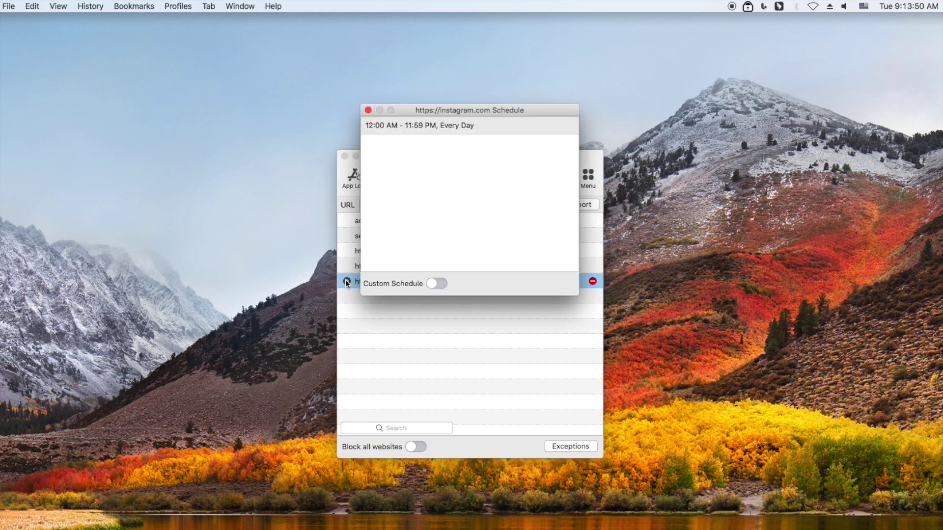
left_click(440, 283)
left_click_drag(502, 110, 500, 175)
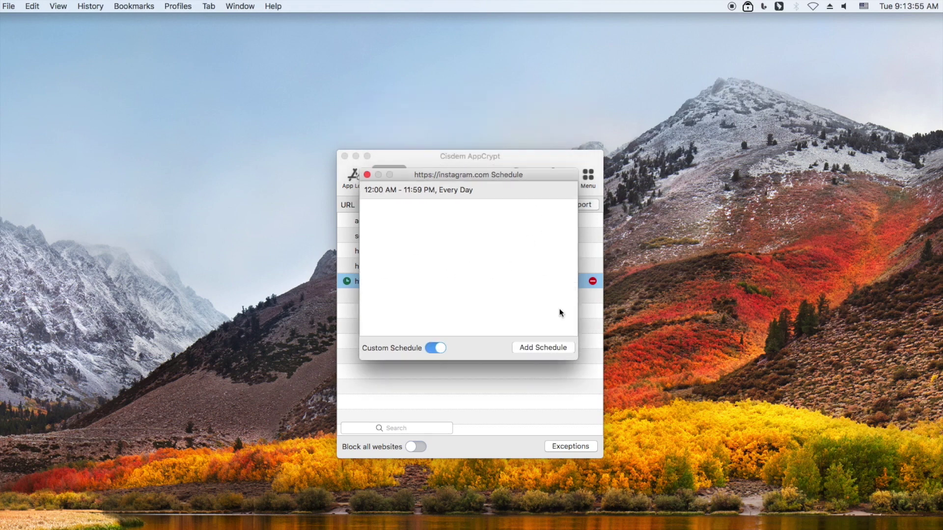
left_click(556, 347)
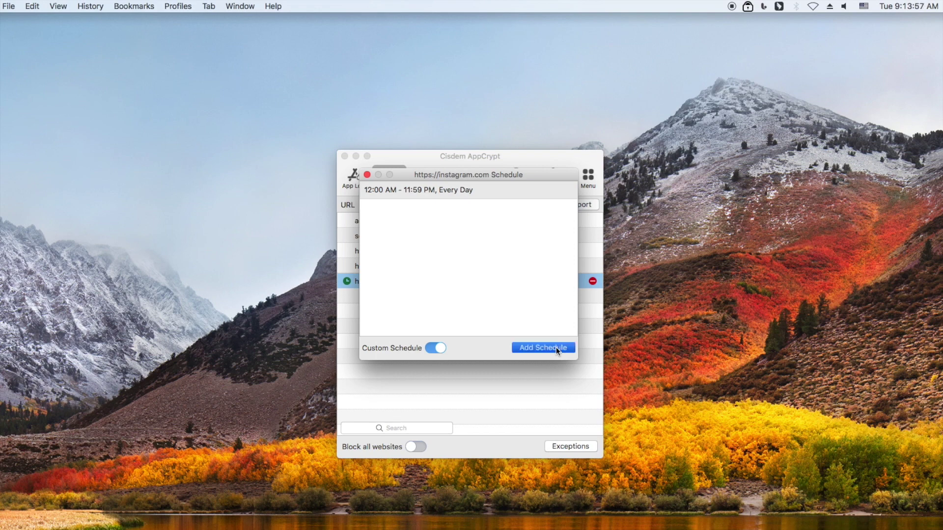
left_click(546, 189)
left_click(568, 190)
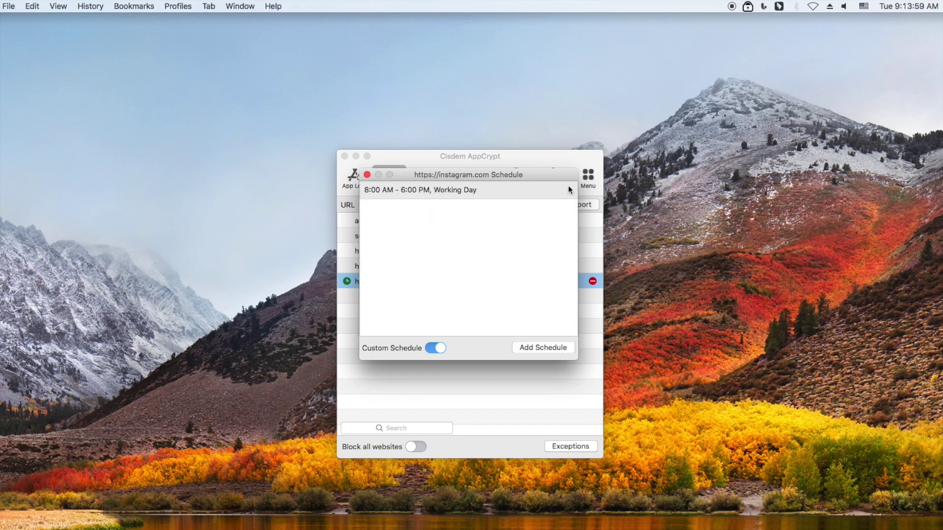
Set the working-day block time to 8:00 PM – 11:00 PM and close the schedule window
left_click(501, 191)
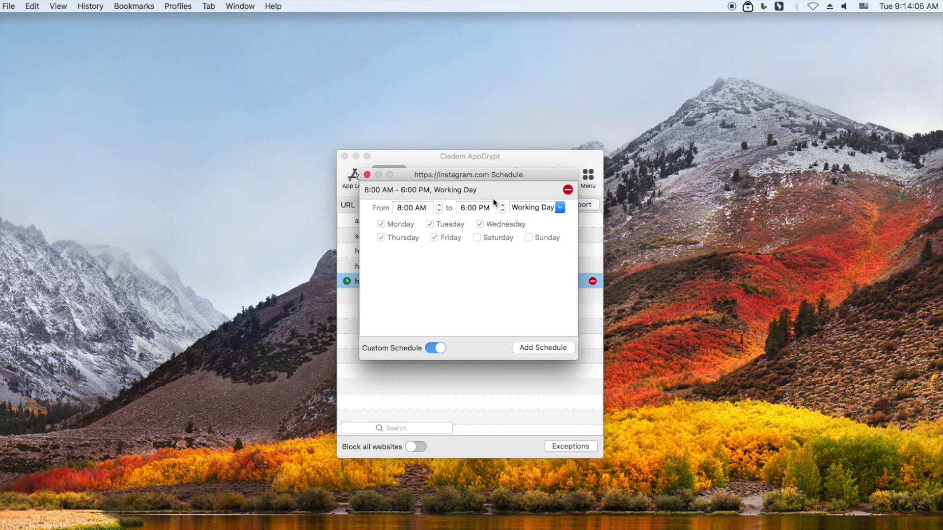
left_click(439, 205)
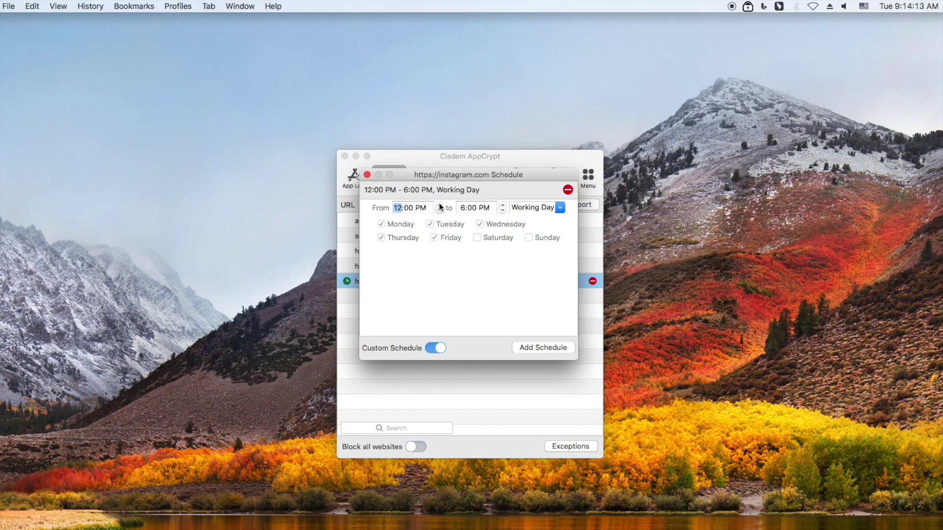
left_click(439, 204)
left_click(439, 205)
left_click(502, 205)
left_click(502, 205)
left_click(502, 205)
left_click(502, 205)
left_click(502, 204)
left_click(502, 205)
left_click(502, 211)
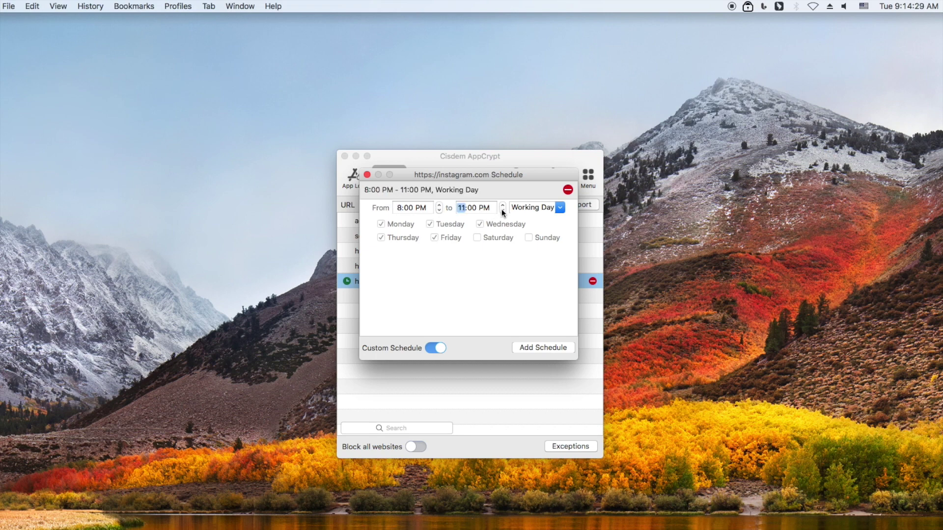
left_click(367, 175)
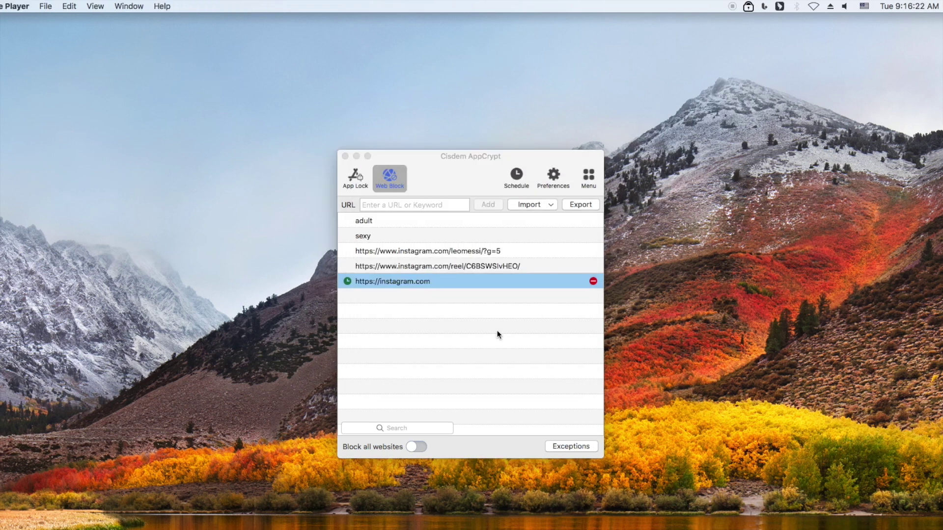
left_click(595, 282)
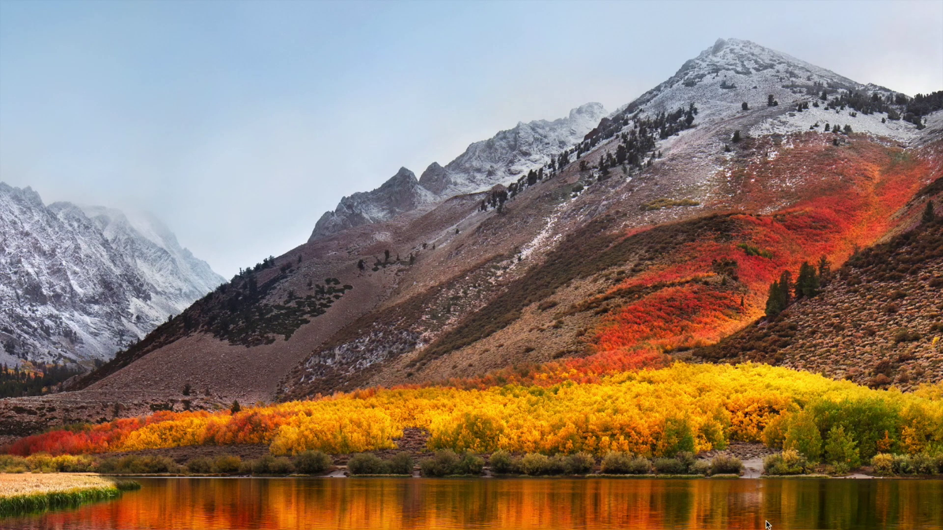
left_click(786, 523)
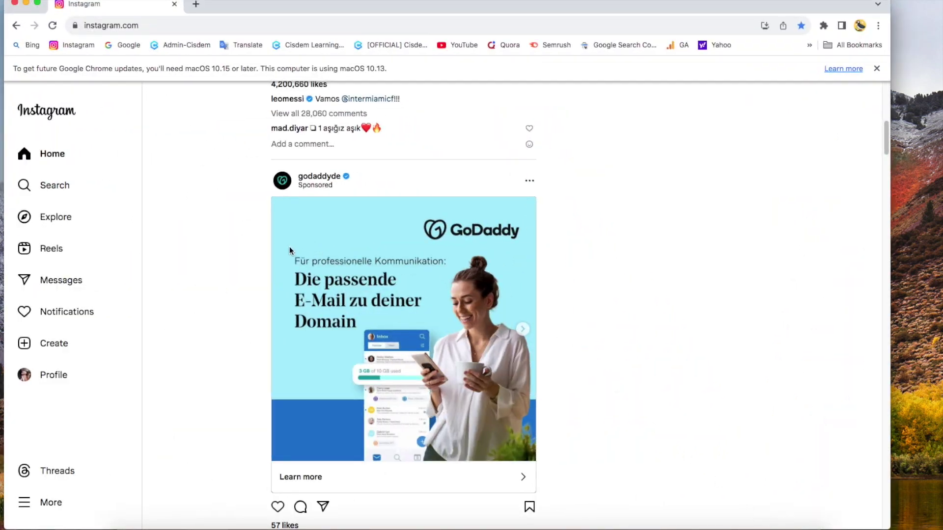
left_click_drag(402, 3, 423, 16)
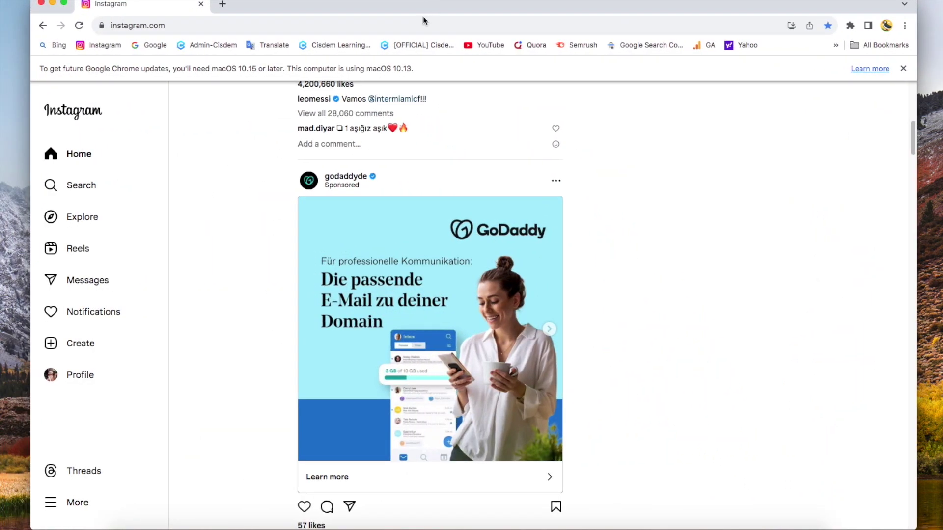
left_click(69, 502)
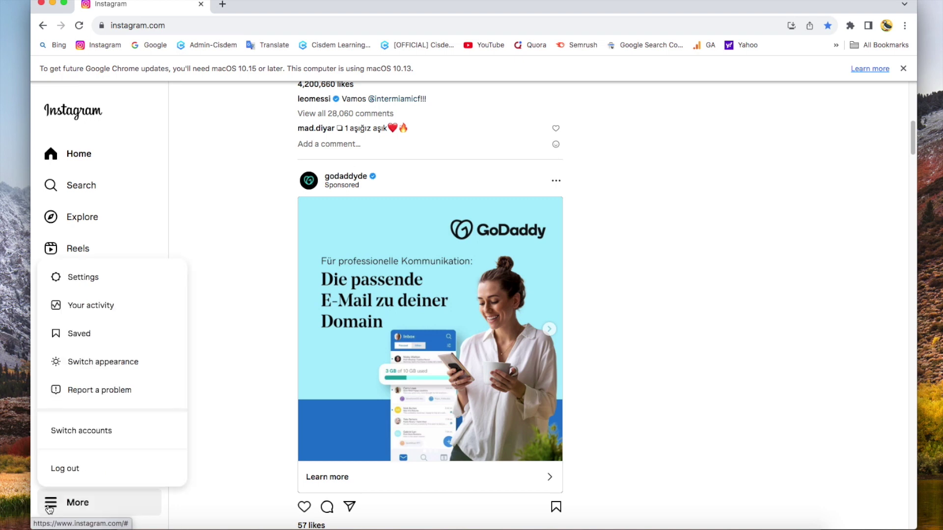
left_click(109, 276)
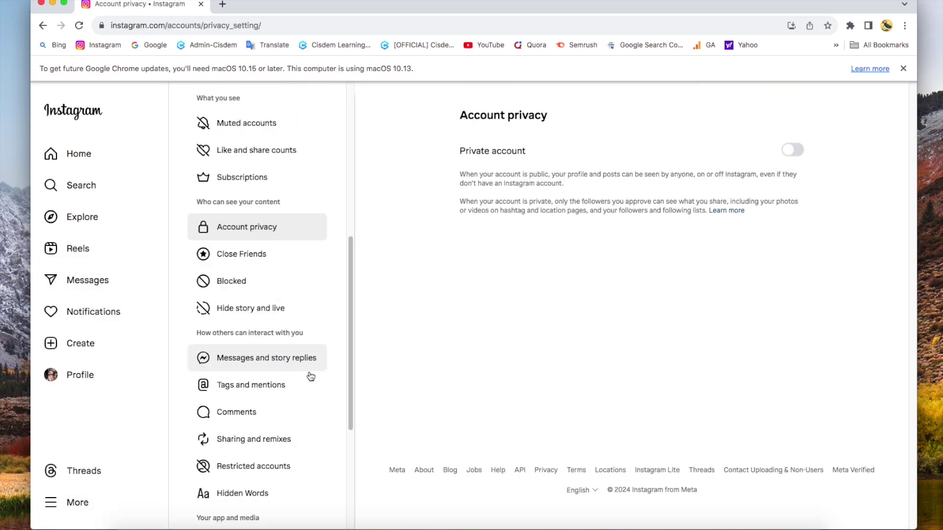
left_click(295, 385)
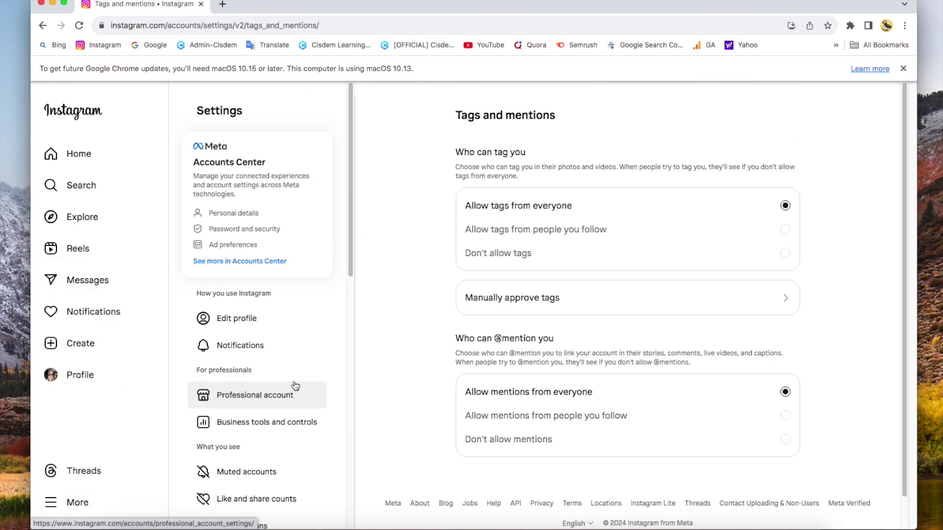
scroll(685, 227, "down", 1)
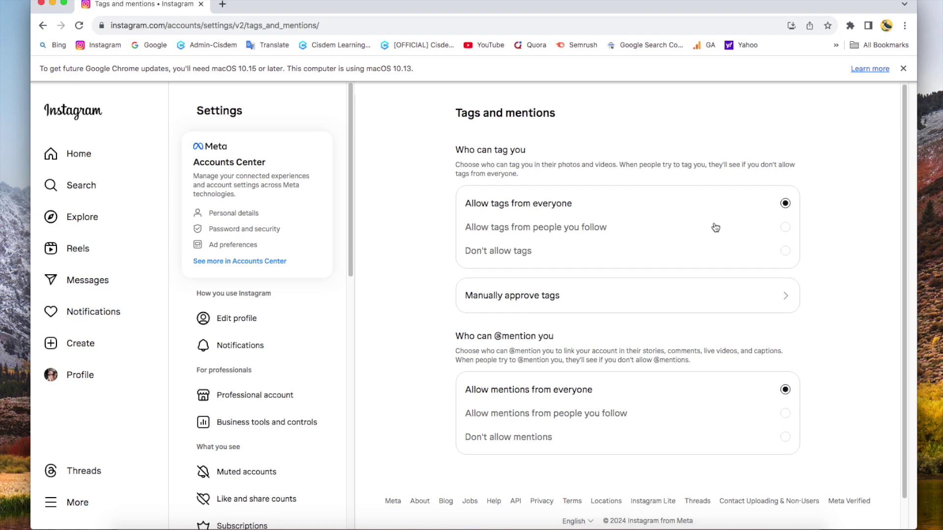
left_click(785, 226)
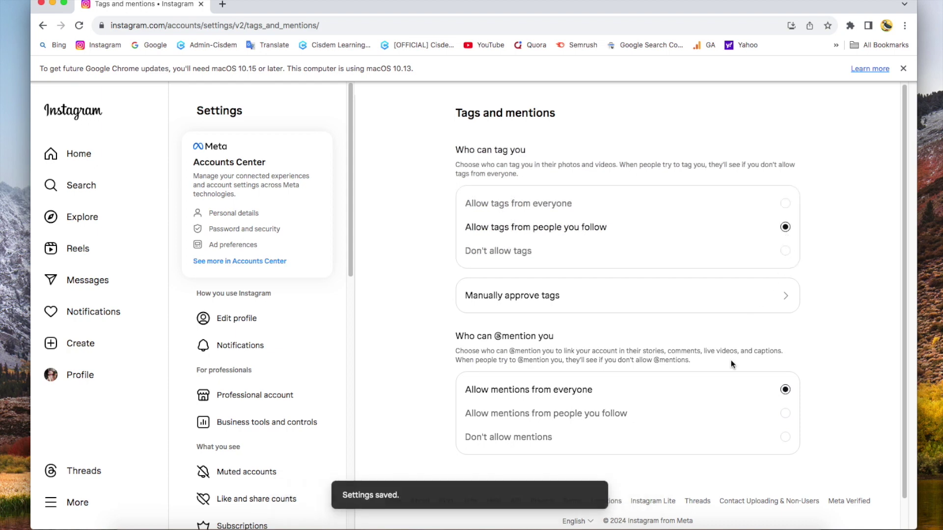
left_click(786, 414)
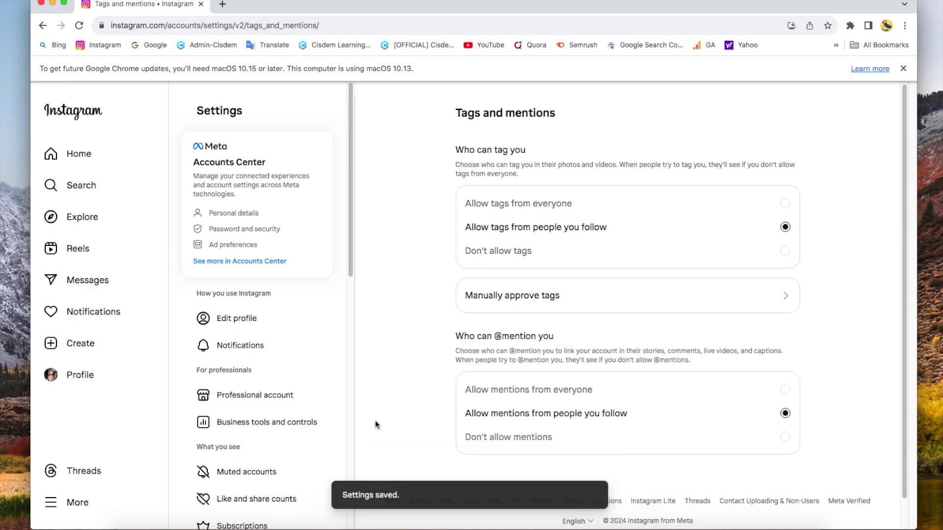
scroll(335, 405, "down", 5)
scroll(335, 406, "down", 3)
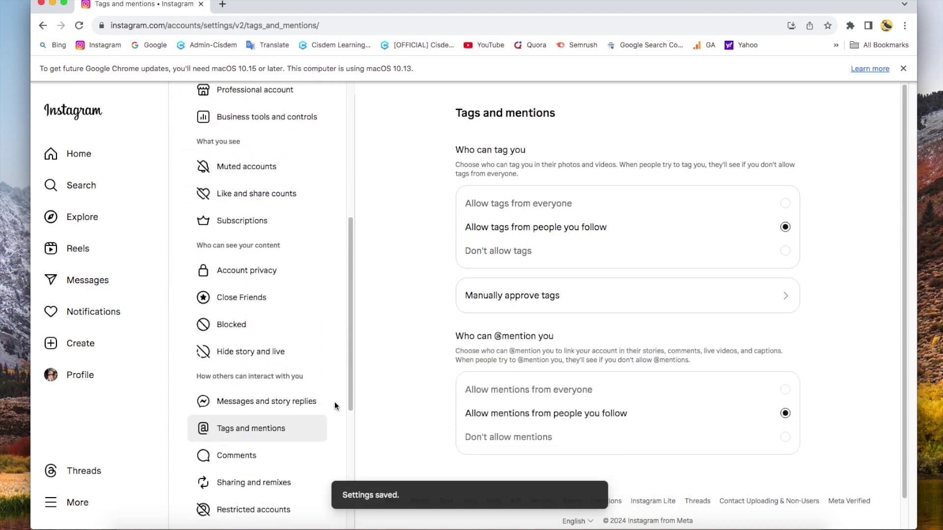
Set Instagram comments to 'People You Follow and Your Followers', then go to Hidden Words
left_click(284, 427)
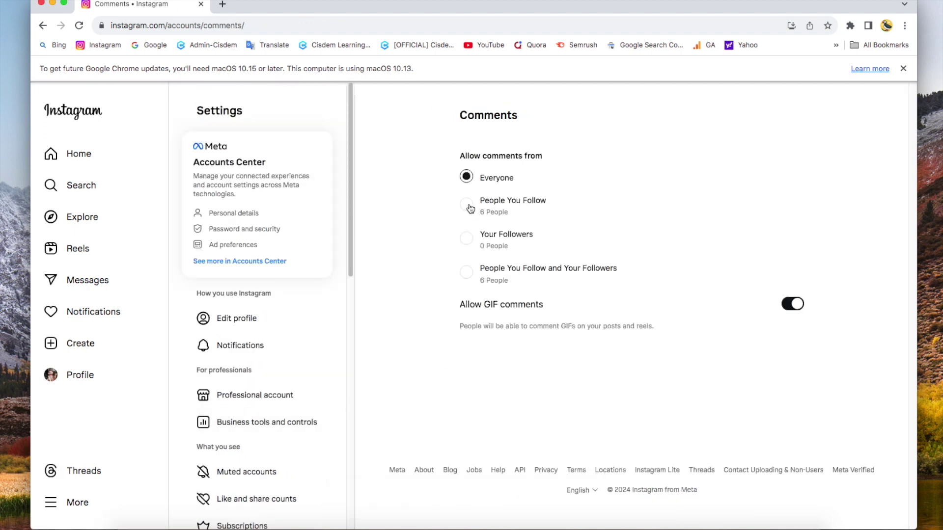
left_click(467, 274)
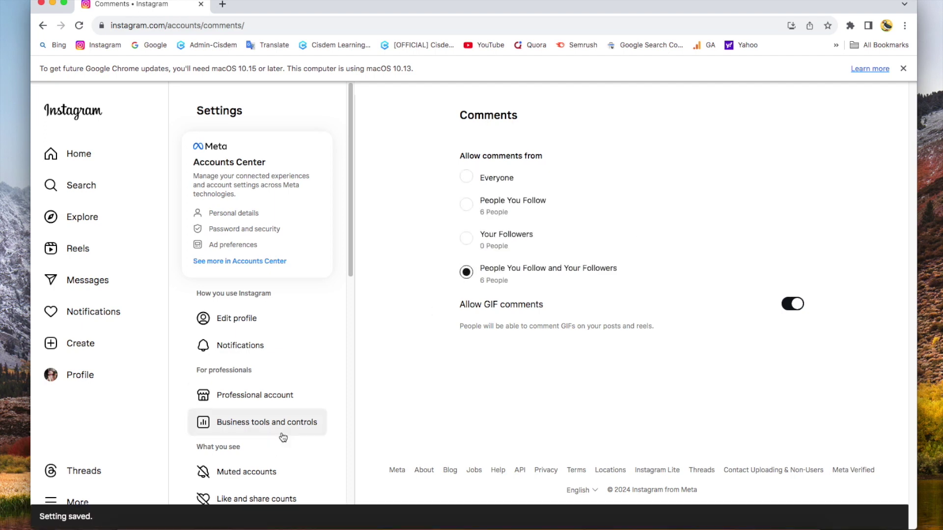
scroll(288, 427, "down", 5)
scroll(289, 422, "down", 5)
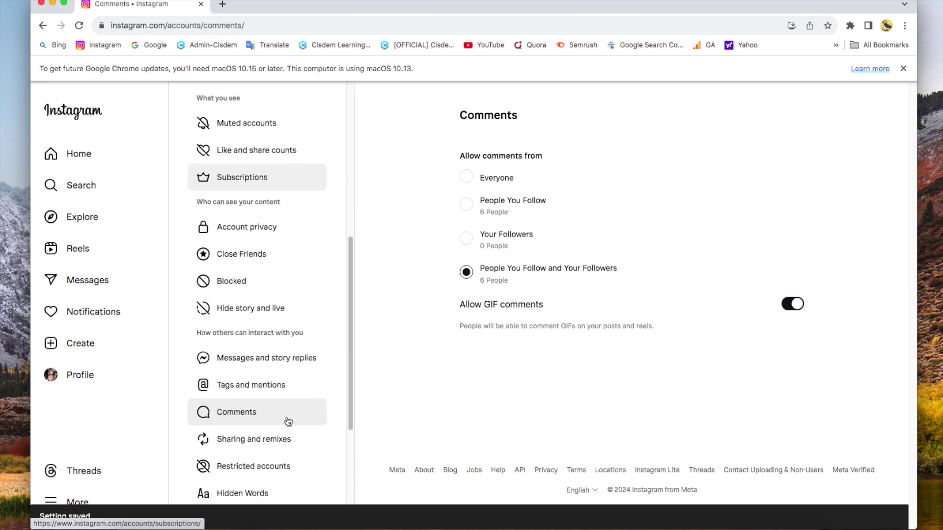
scroll(288, 422, "down", 3)
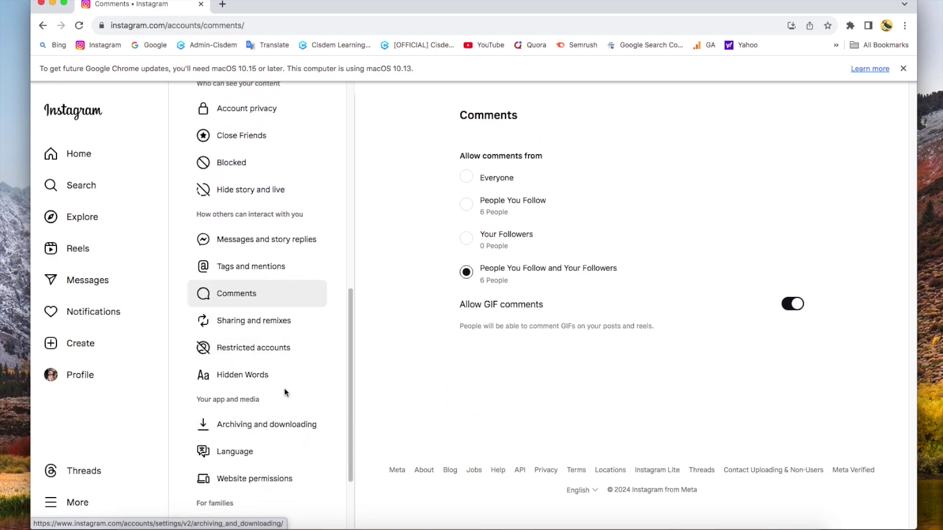
left_click(286, 388)
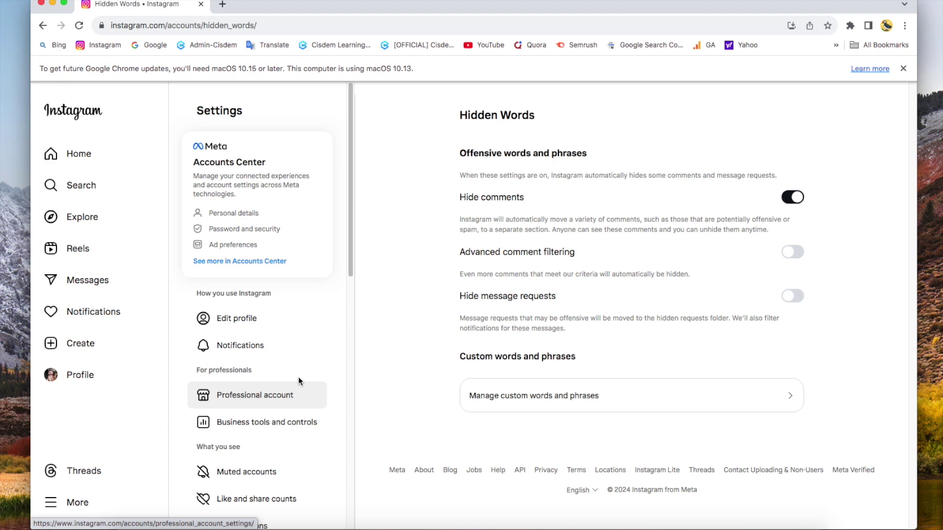
Switch on Advanced comment filtering and Hide message requests in Hidden Words
left_click(800, 256)
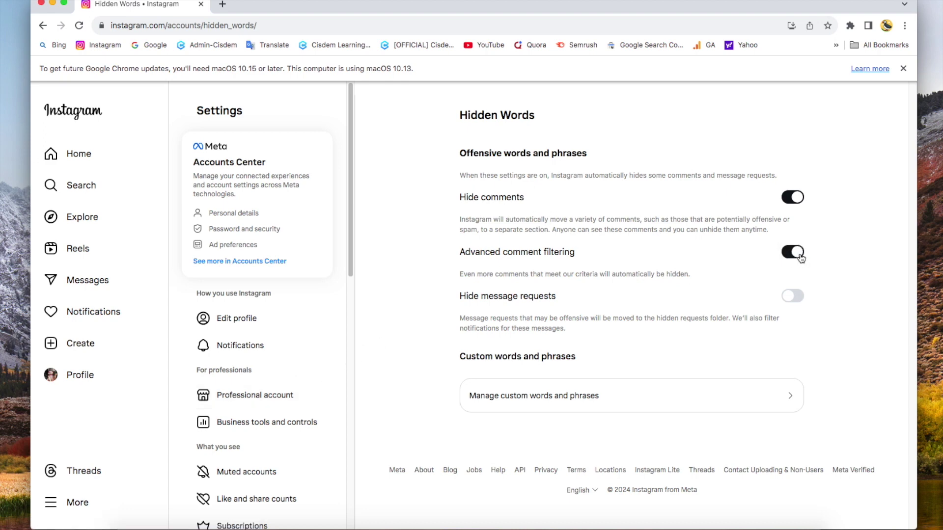
left_click(796, 297)
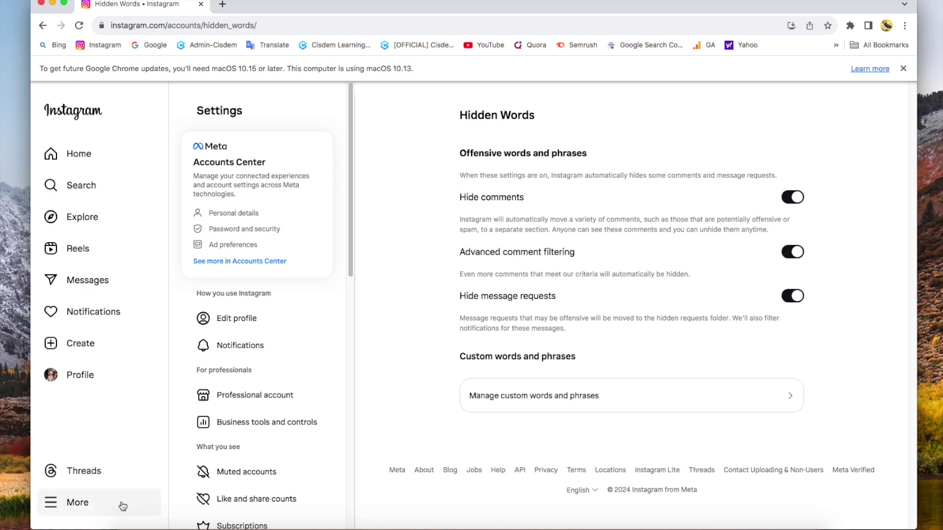
Copy the Instagram edit-profile settings page URL and bring up AppCrypt's main window
left_click(71, 514)
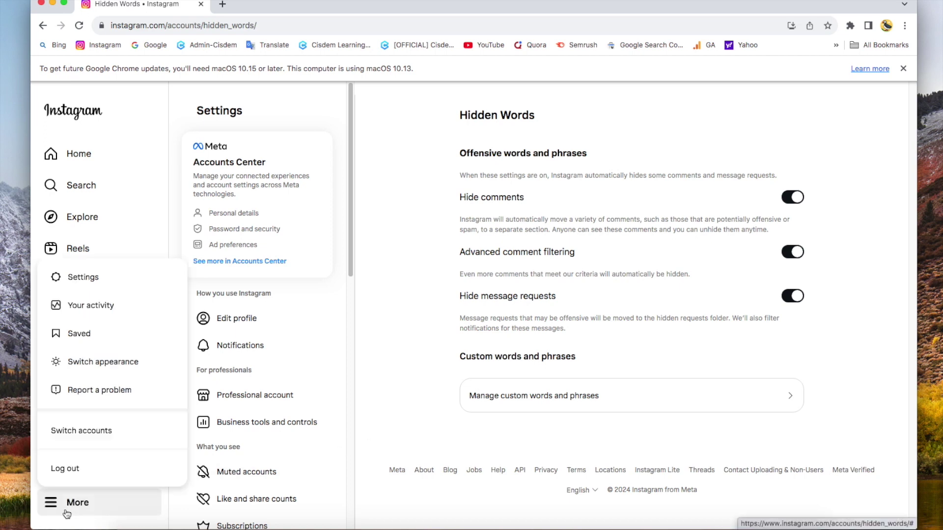
left_click(88, 278)
scroll(541, 294, "down", 3)
left_click(291, 20)
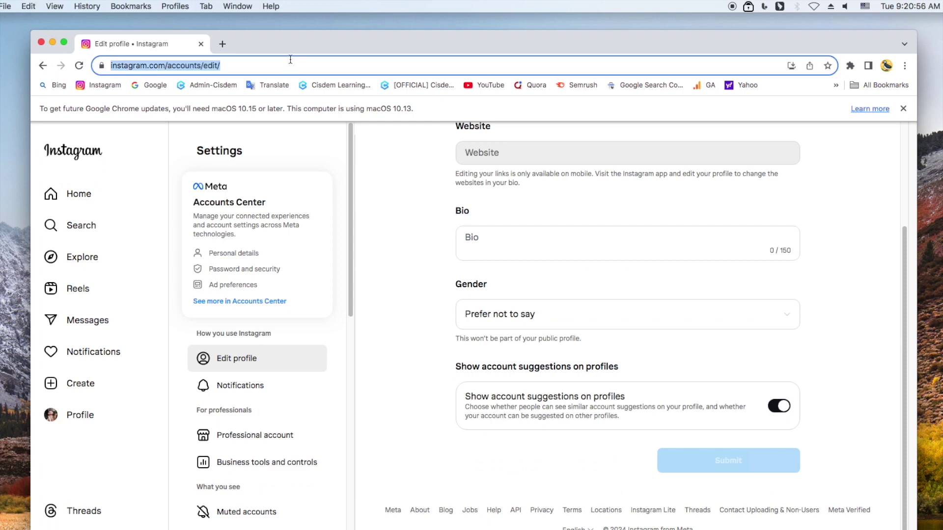
right_click(290, 59)
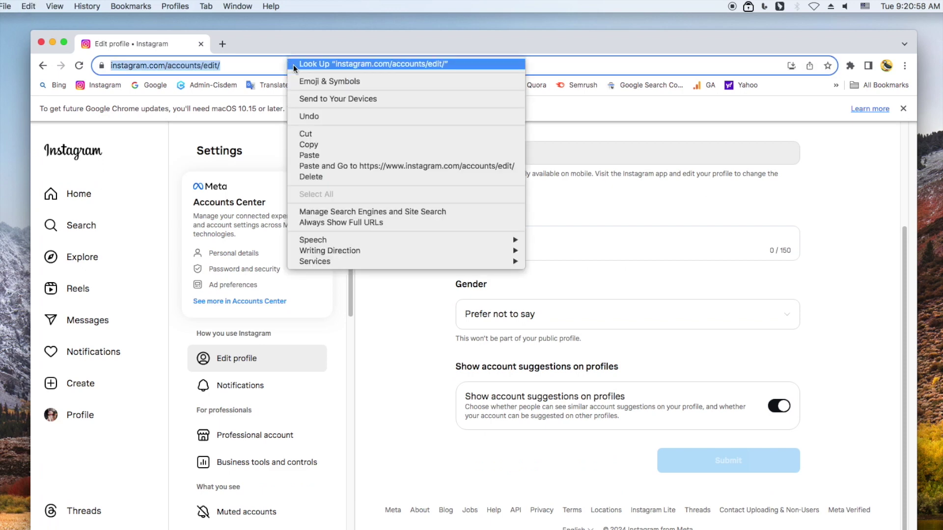
left_click(322, 145)
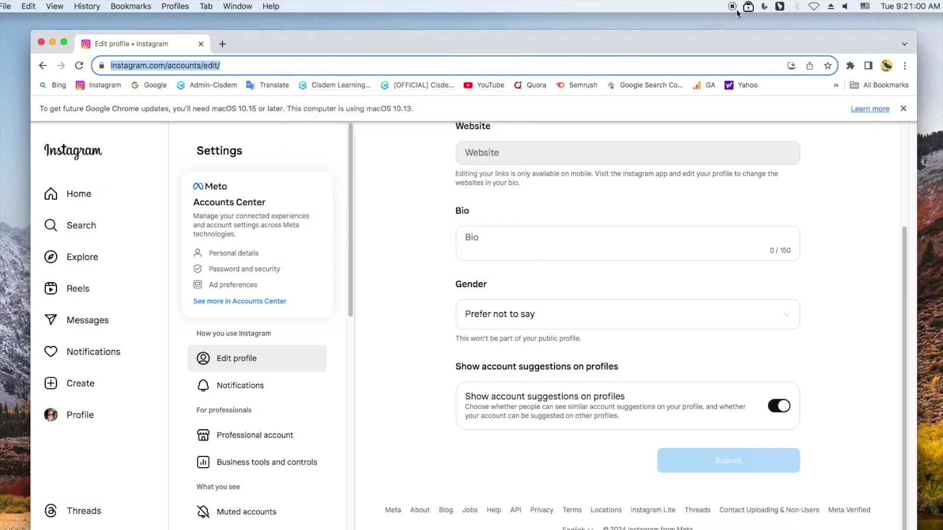
left_click(749, 6)
left_click(755, 19)
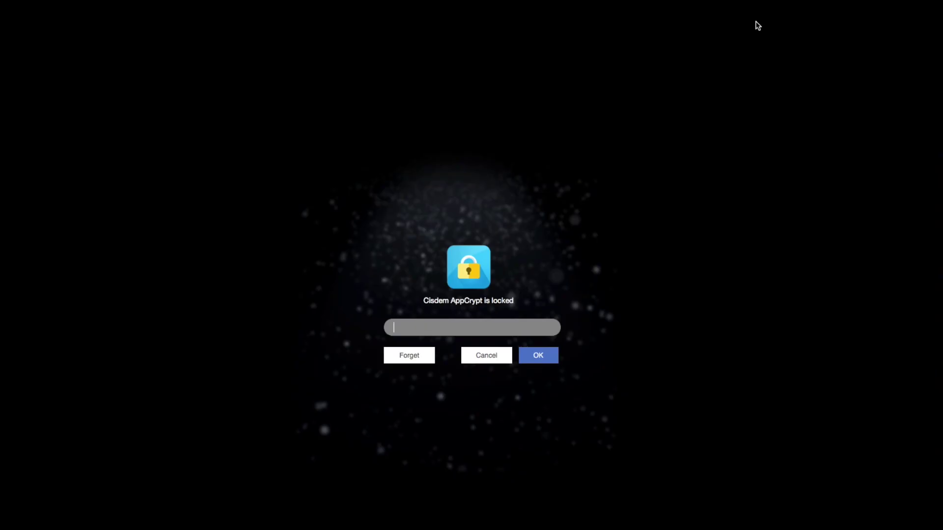
Unlock AppCrypt with its password and add the copied edit-profile URL to the Web Block list
type("1")
left_click(548, 359)
left_click(382, 207)
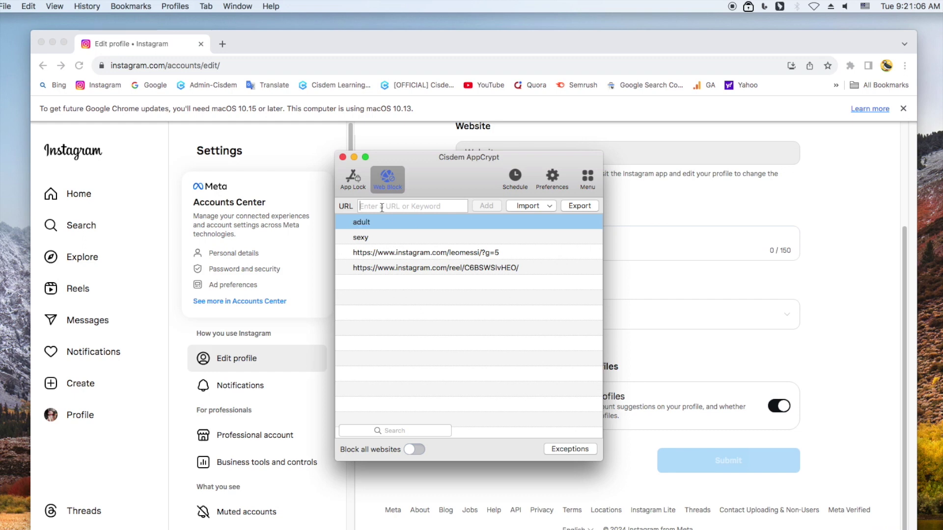
key("super+v")
left_click(496, 208)
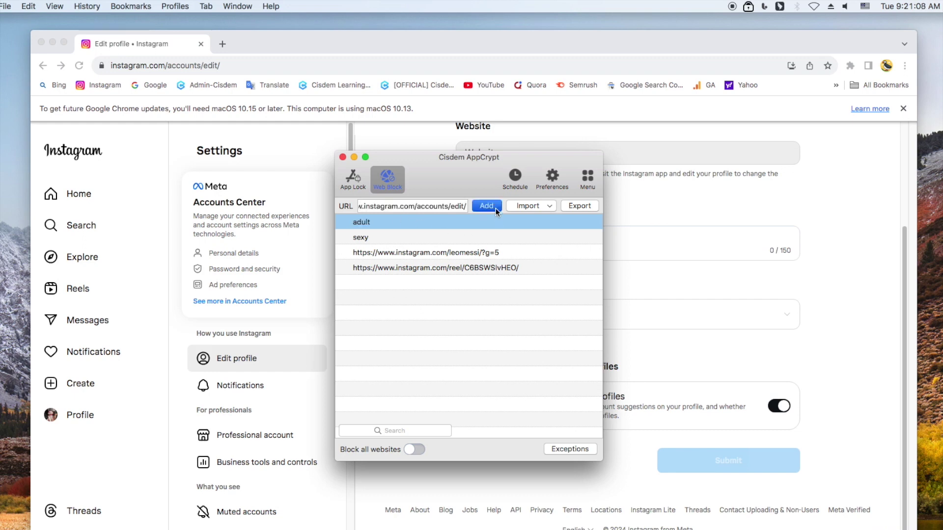